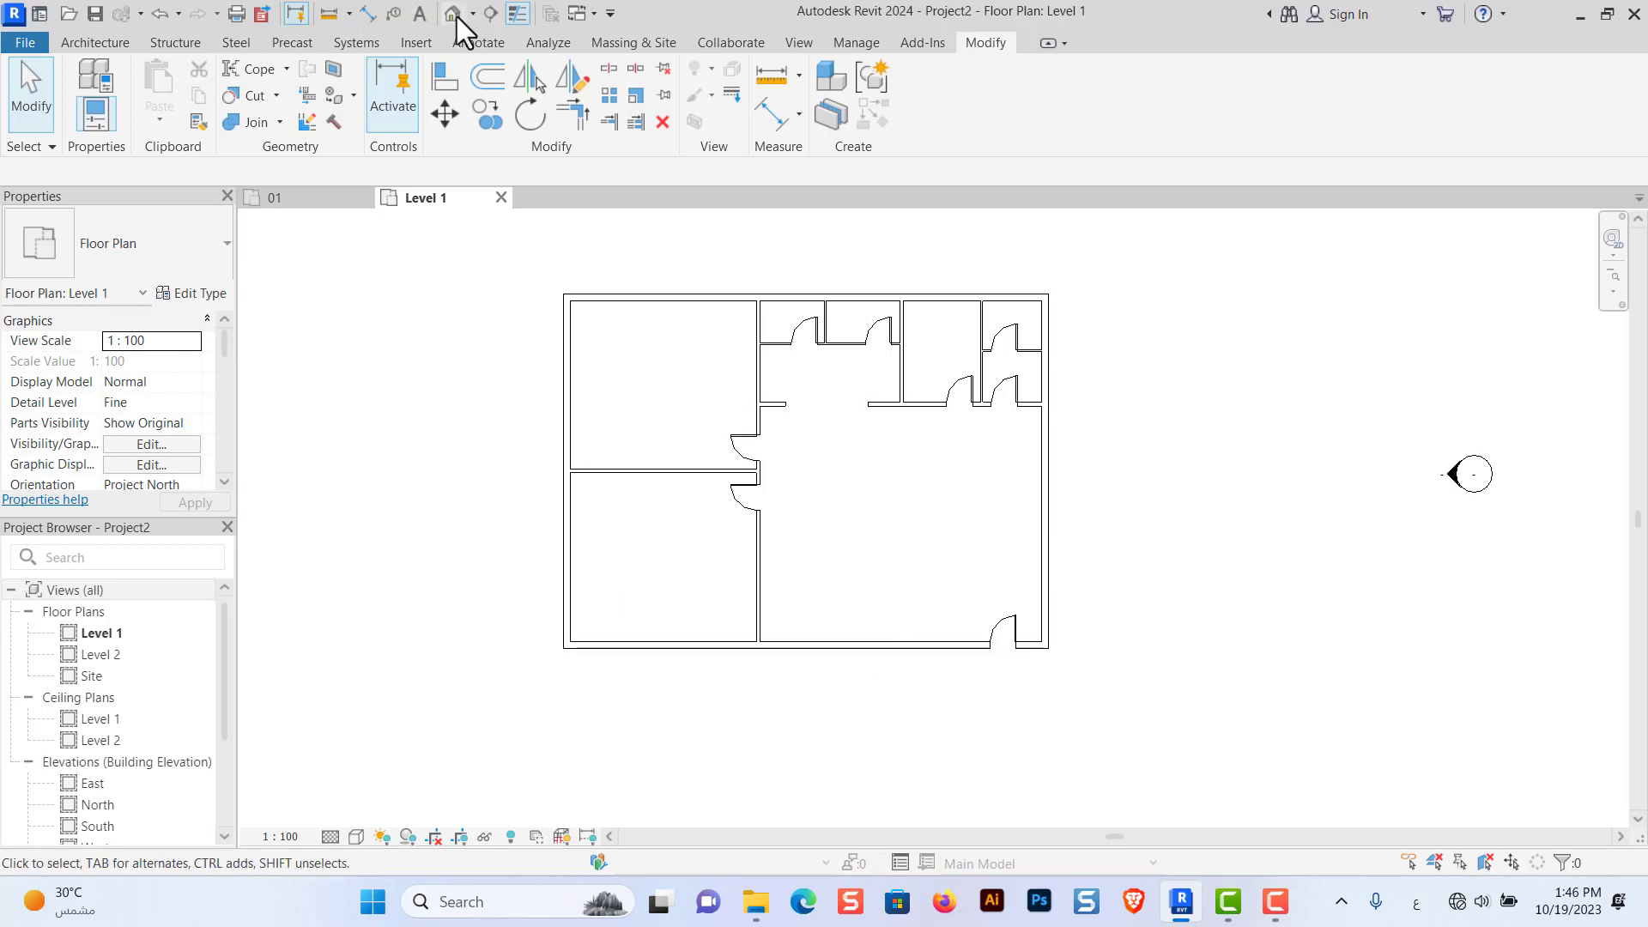
Place a horizontal building section below the Level 1 plan and open the Section 1 view.
left_click(489, 13)
left_click(457, 688)
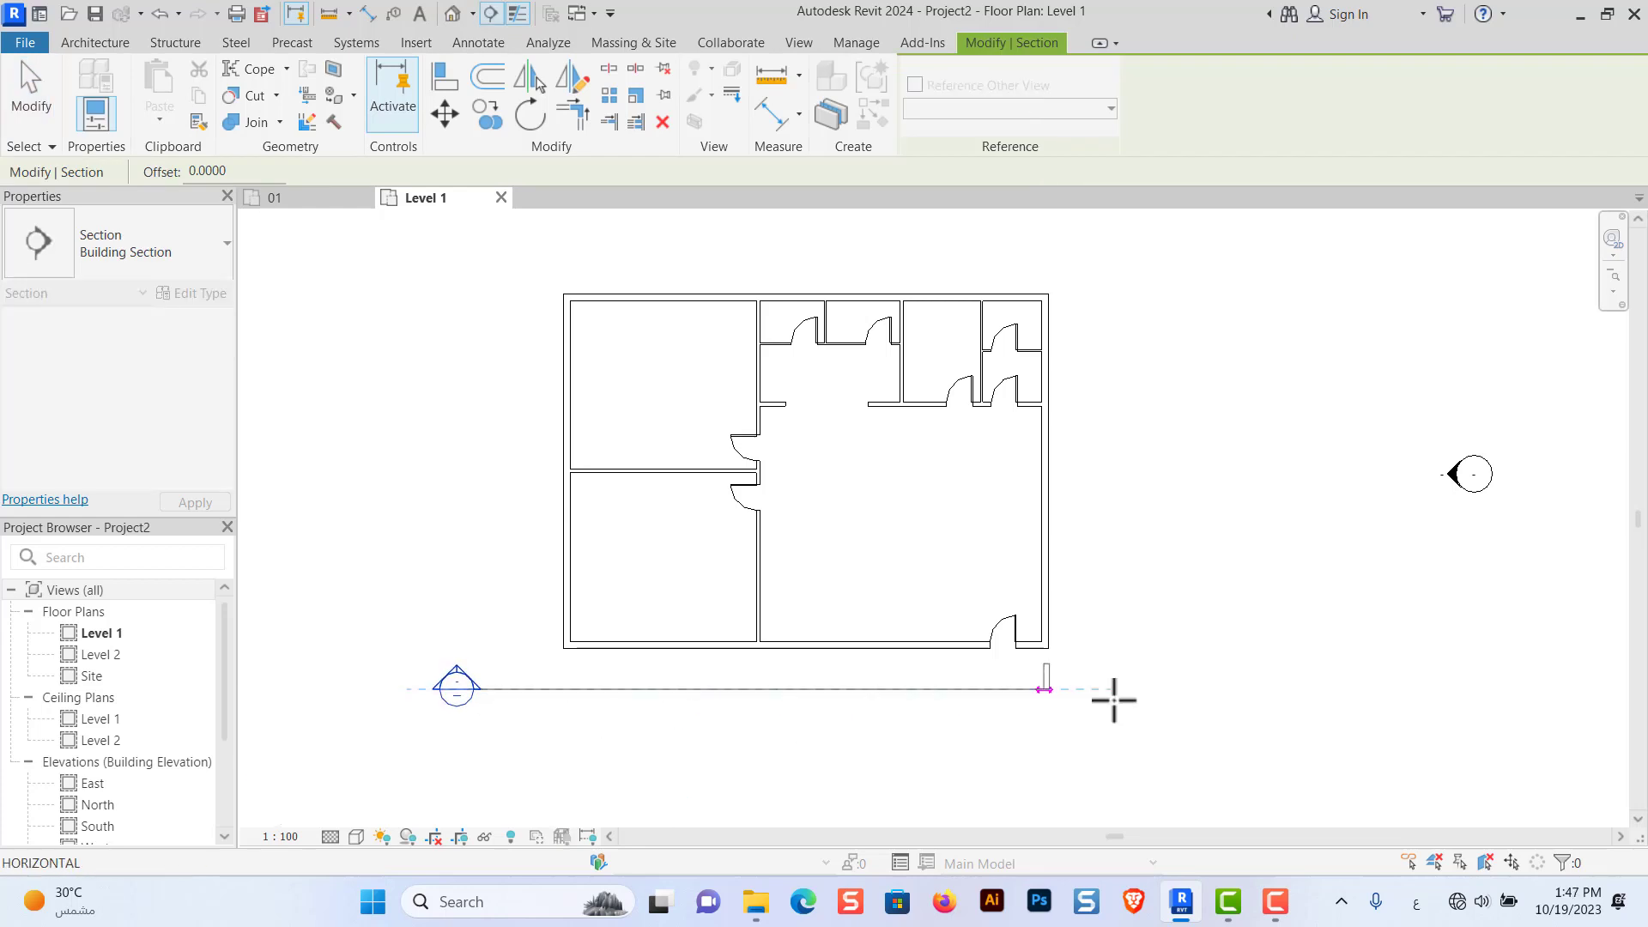
left_click(1148, 686)
key("Escape")
key("Escape")
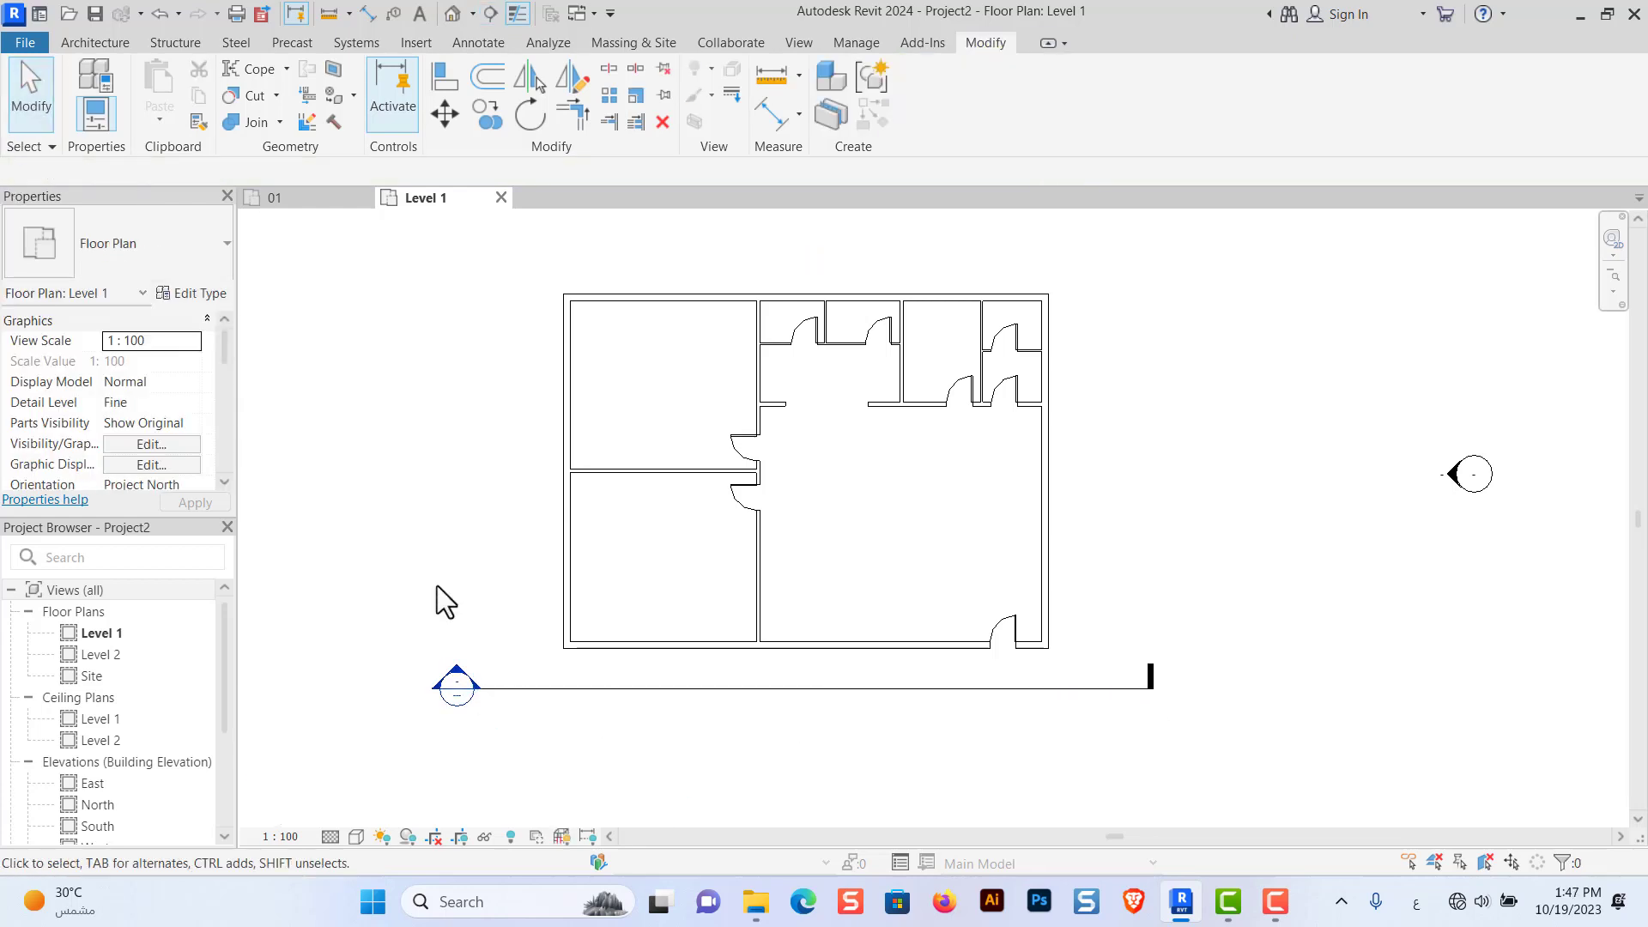
double_click(457, 686)
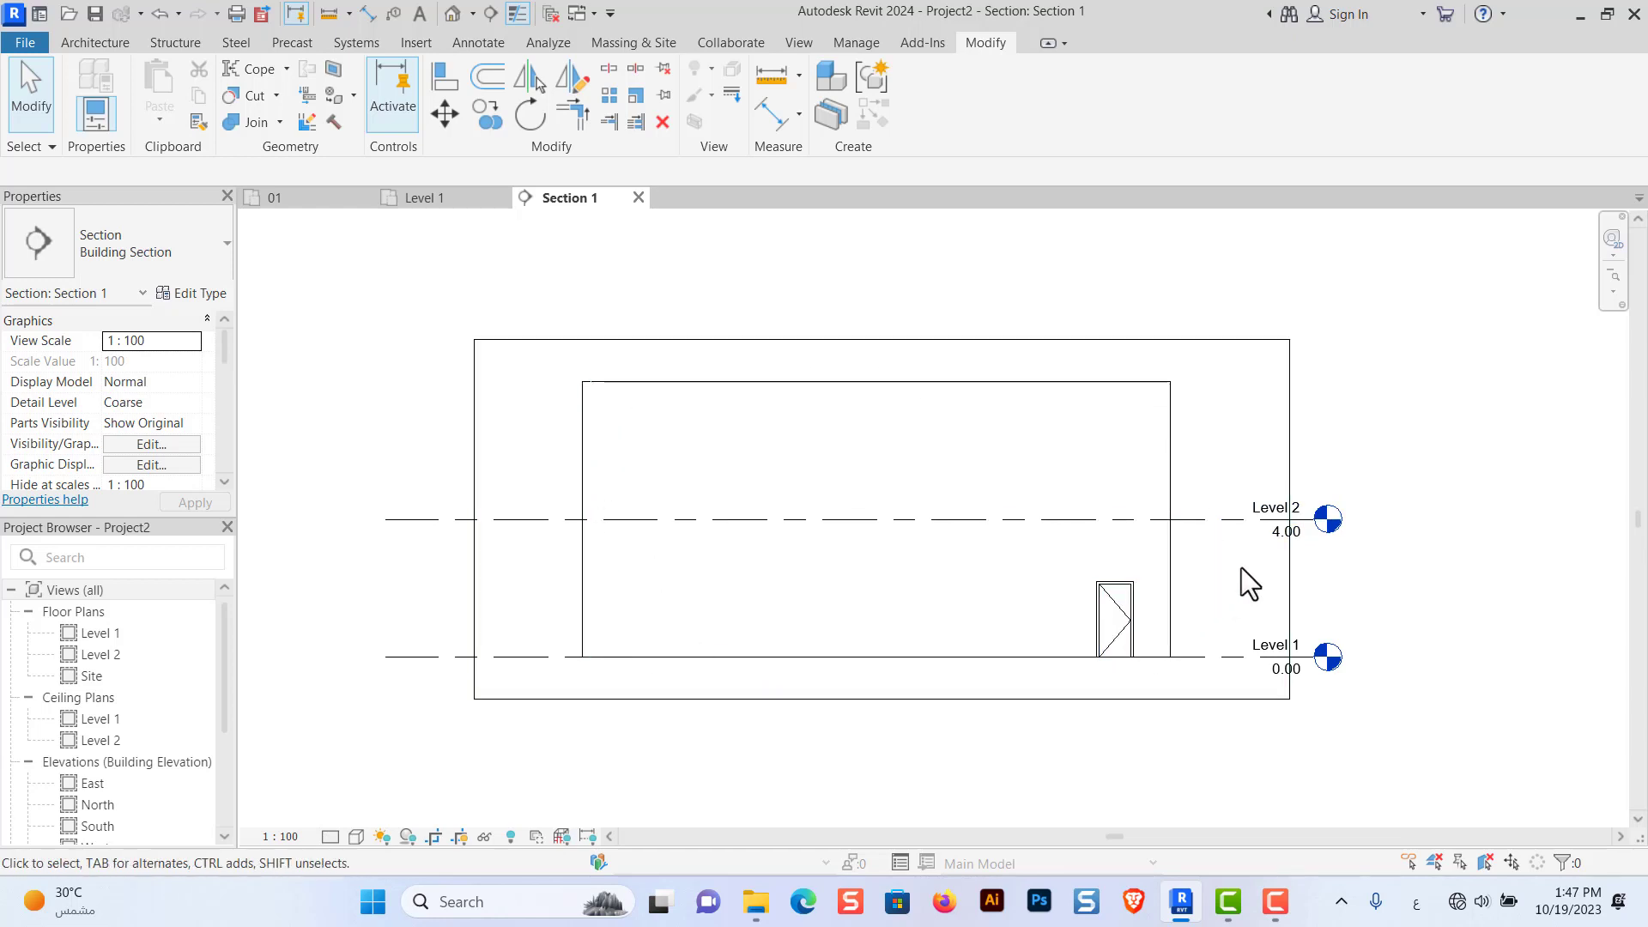
Start Edit Profile on the long wall in Section 1 and zoom in on its outline.
left_click(892, 389)
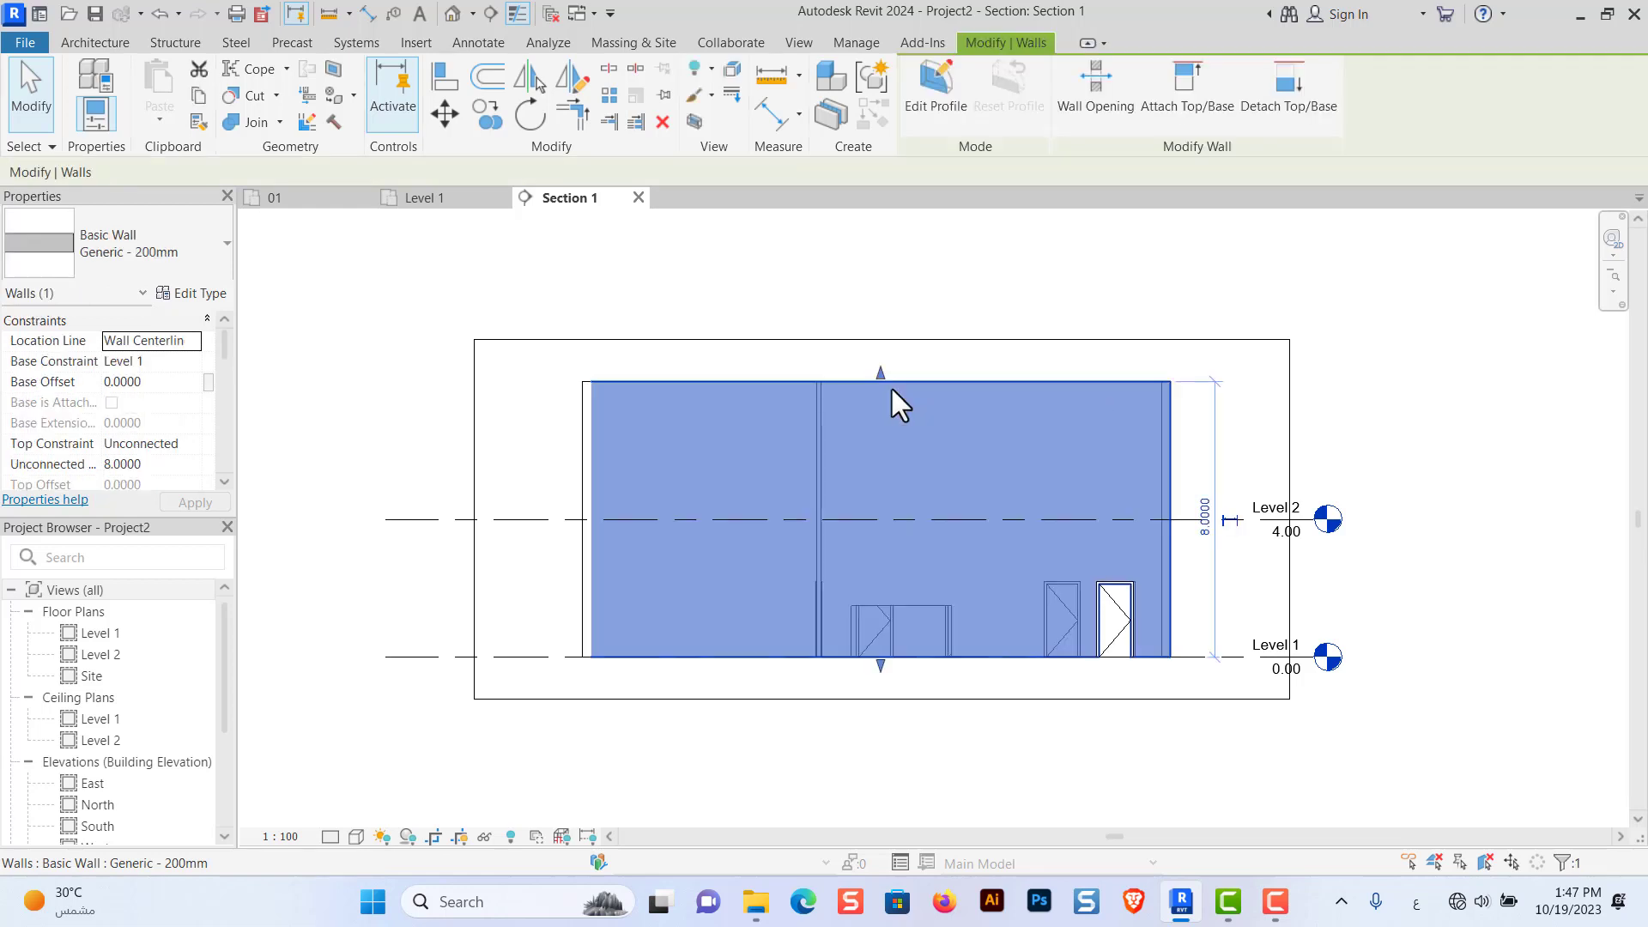
left_click(931, 104)
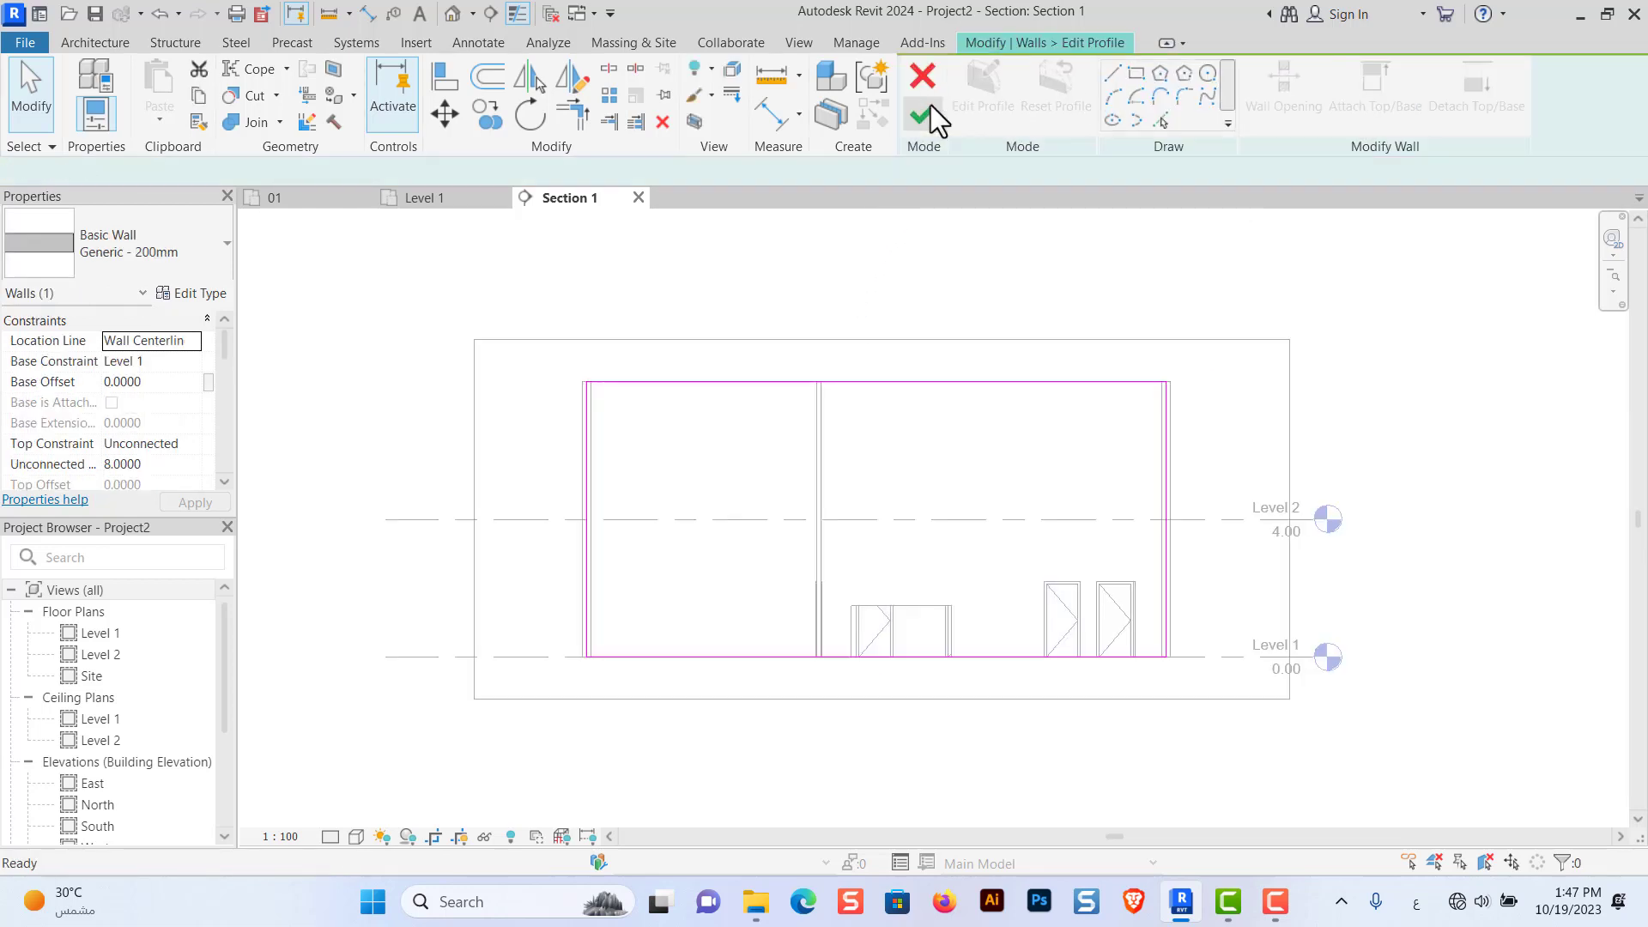
scroll(1022, 523, "up", 1)
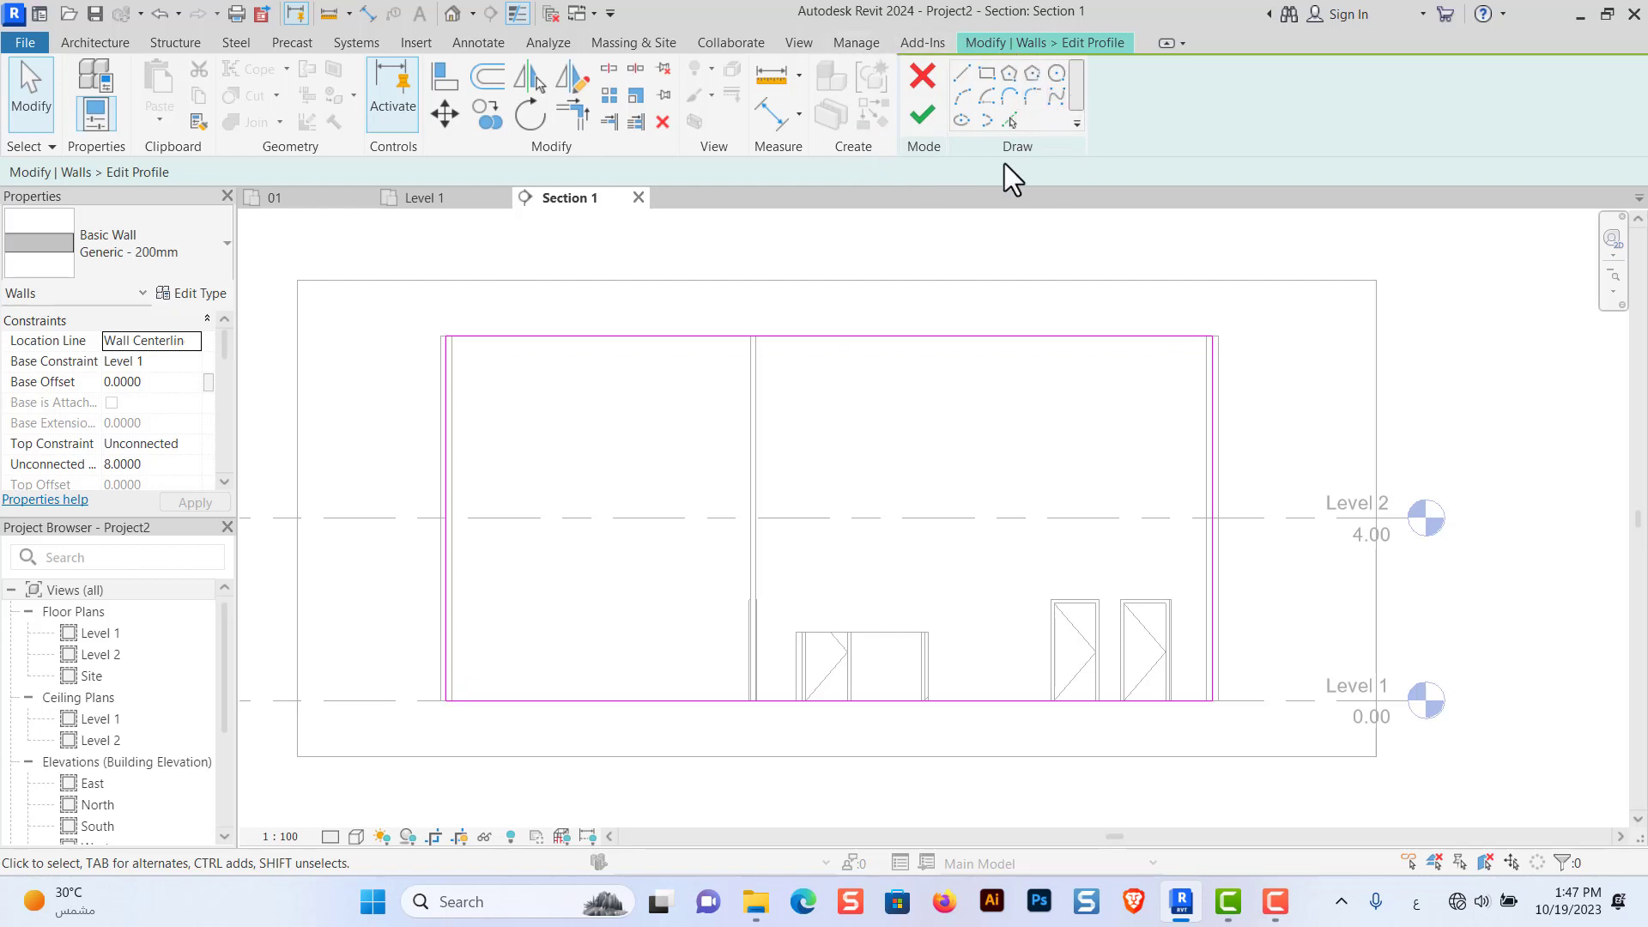
Sketch a 3.5 by 1.2 notch at the wall's top-left corner and trim the left edge into it.
left_click(963, 73)
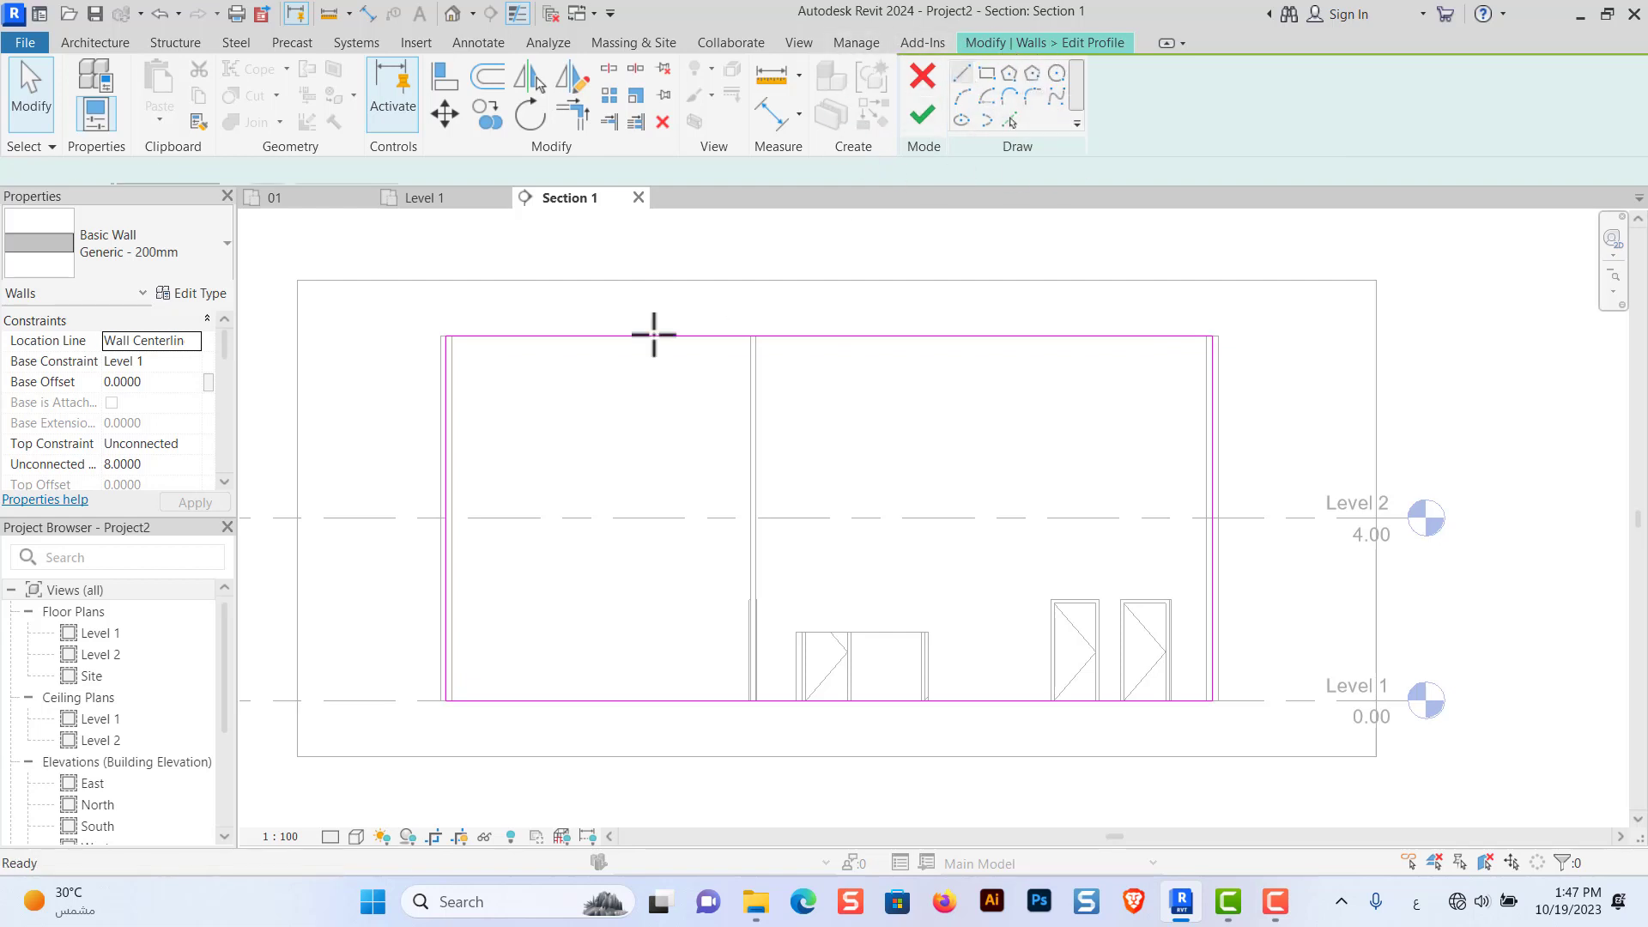
left_click(443, 401)
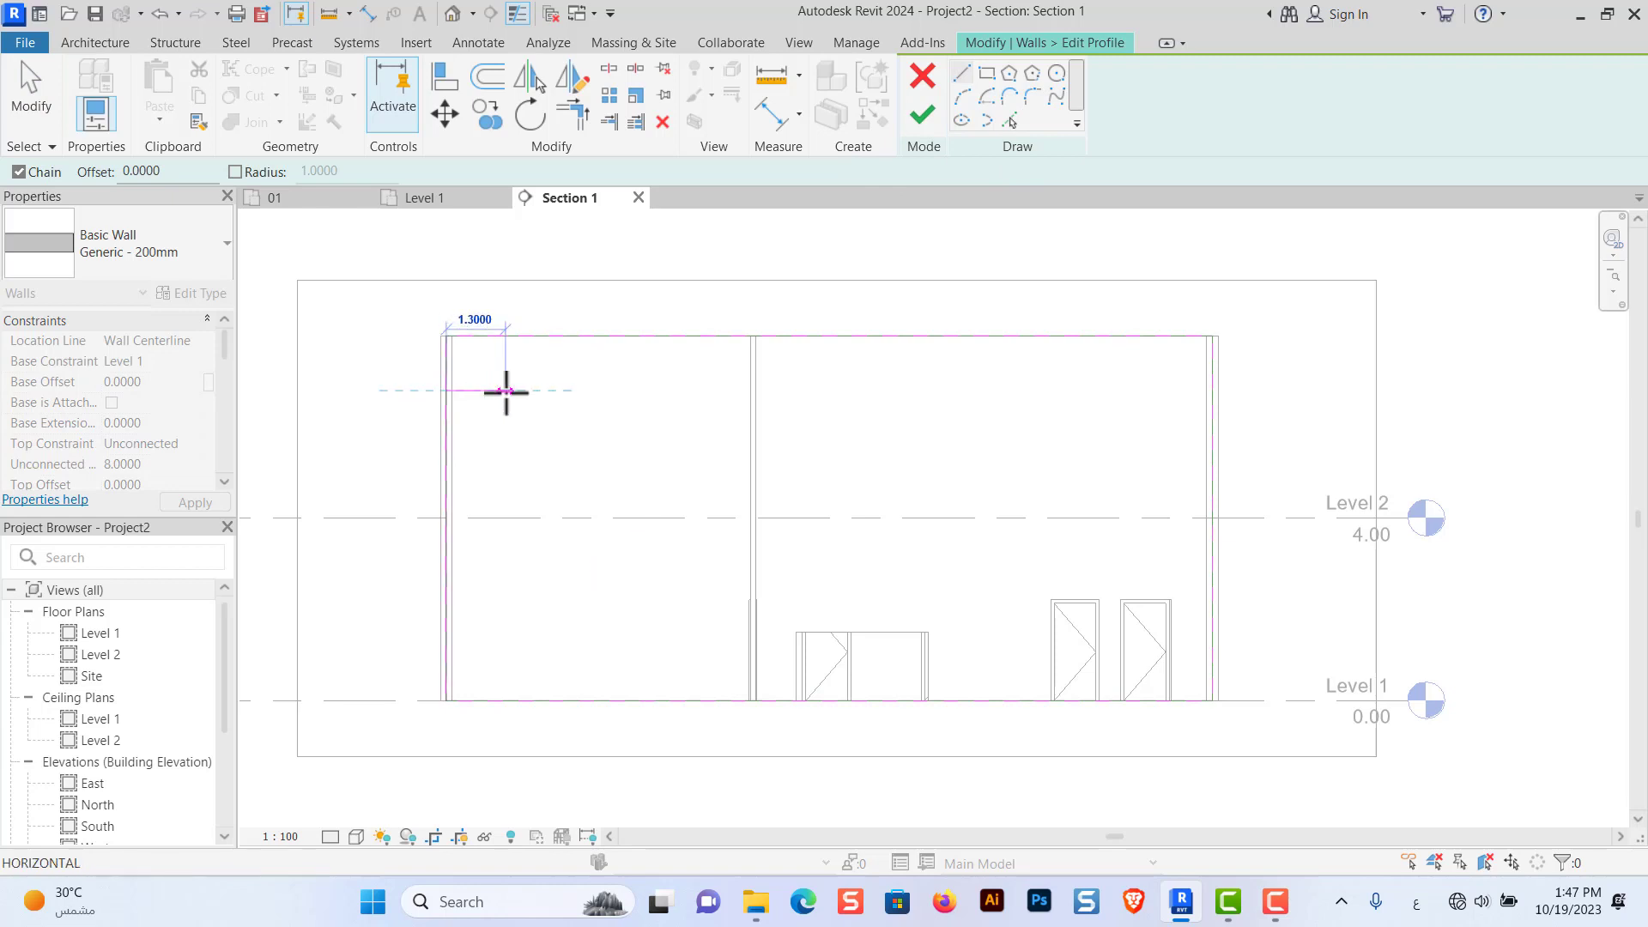
left_click(606, 391)
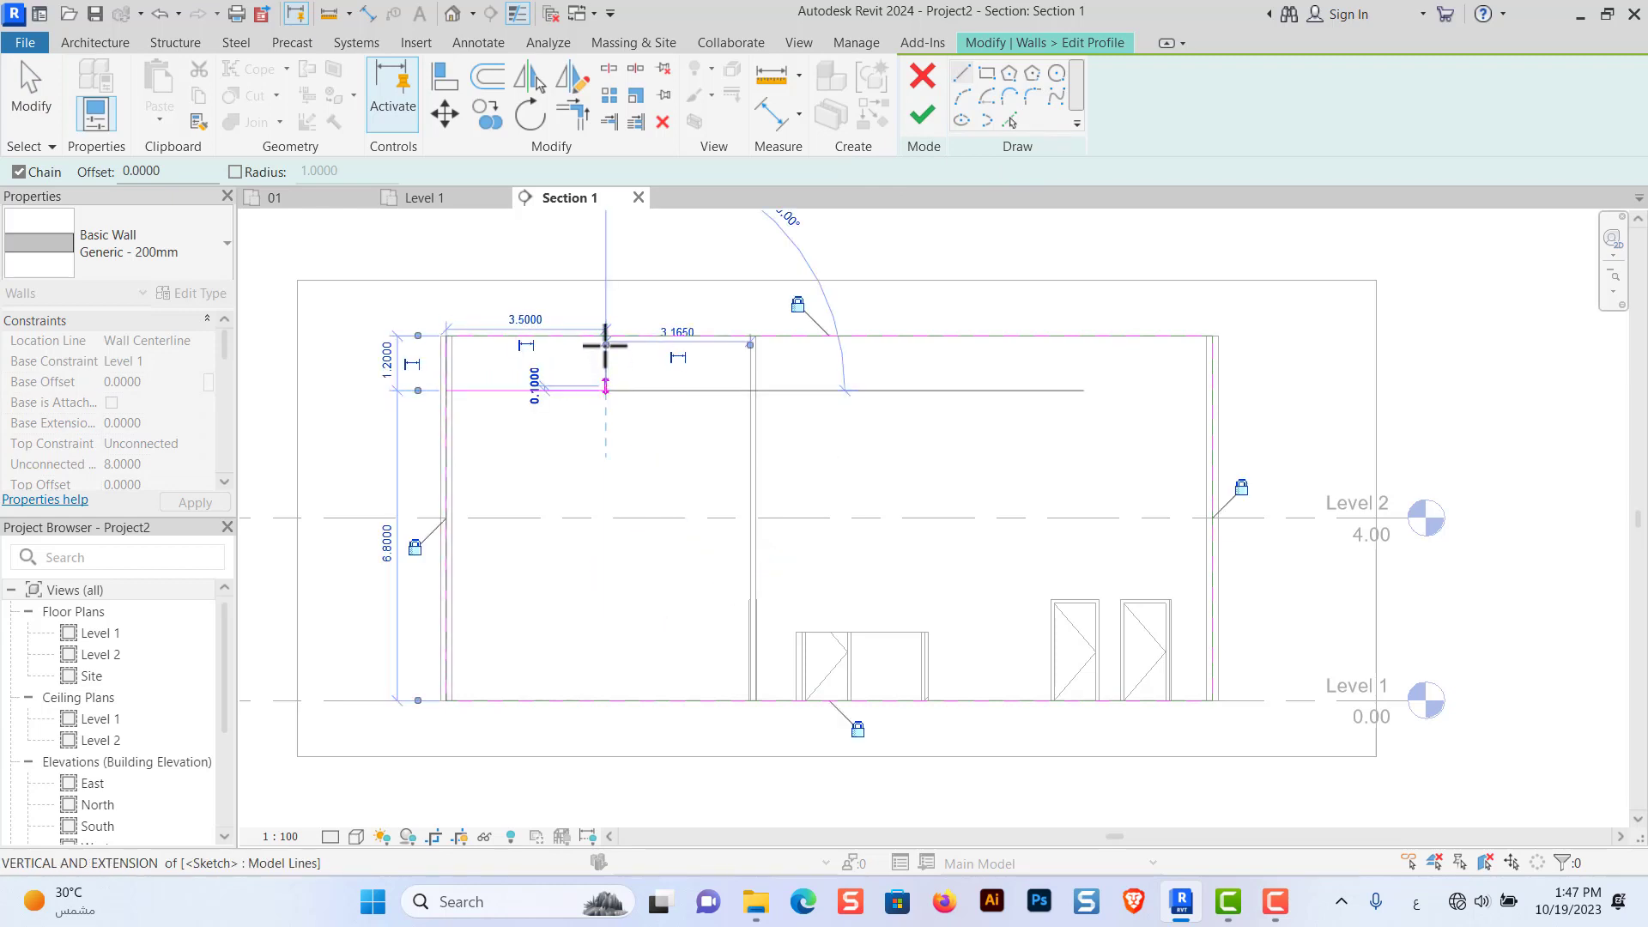
left_click(605, 336)
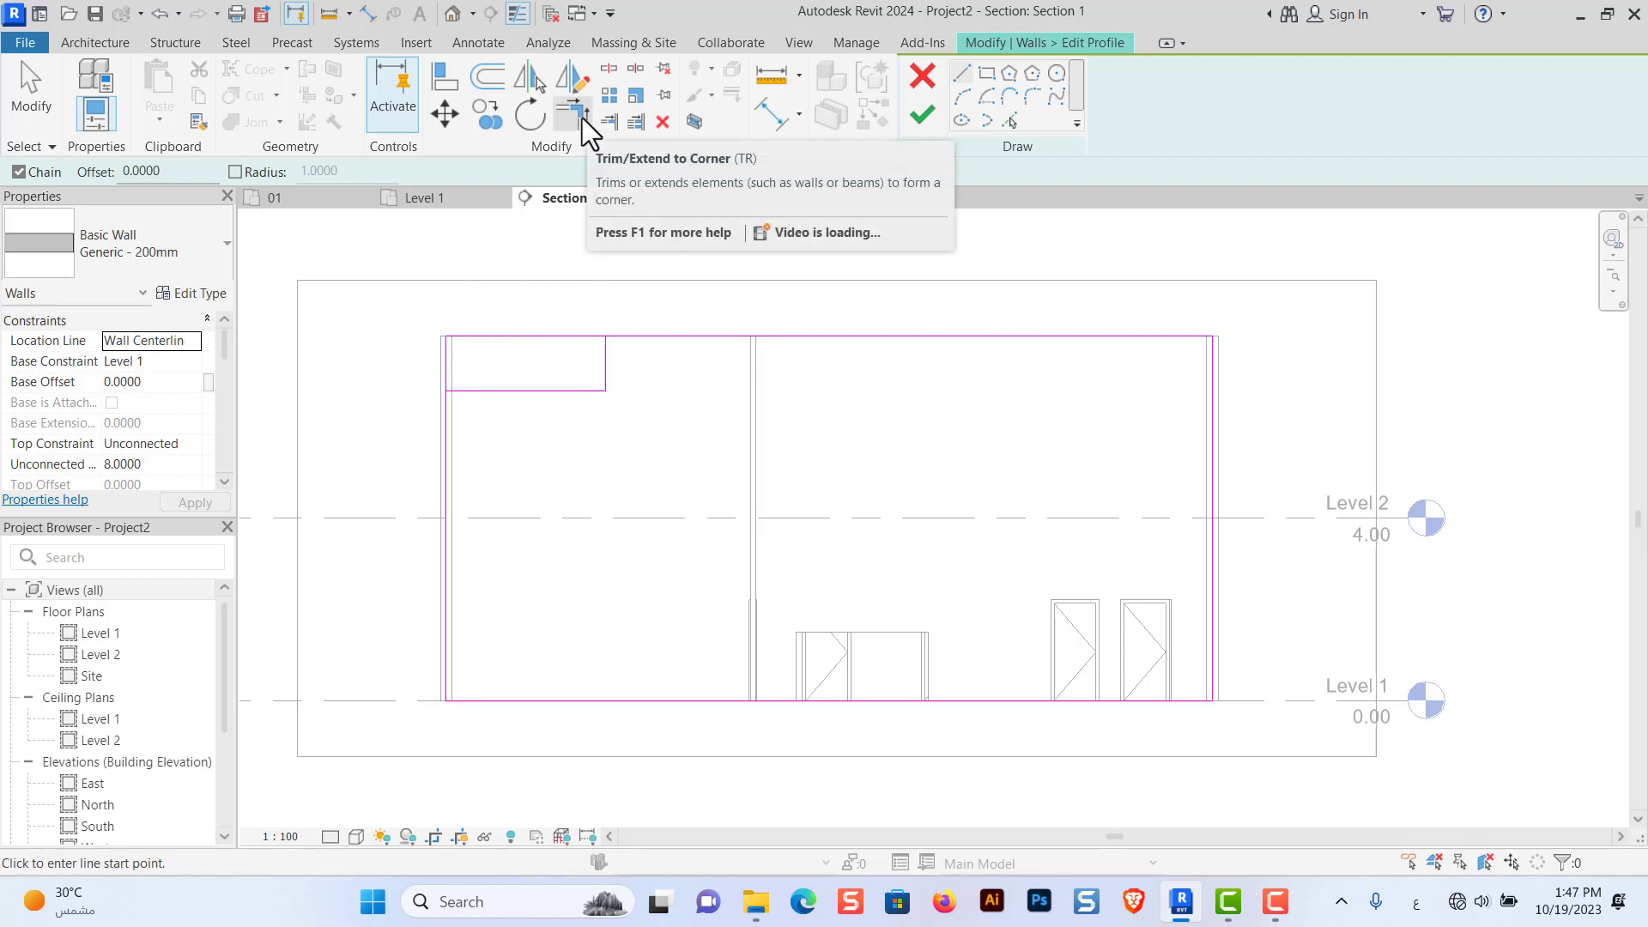
left_click(583, 131)
left_click(505, 391)
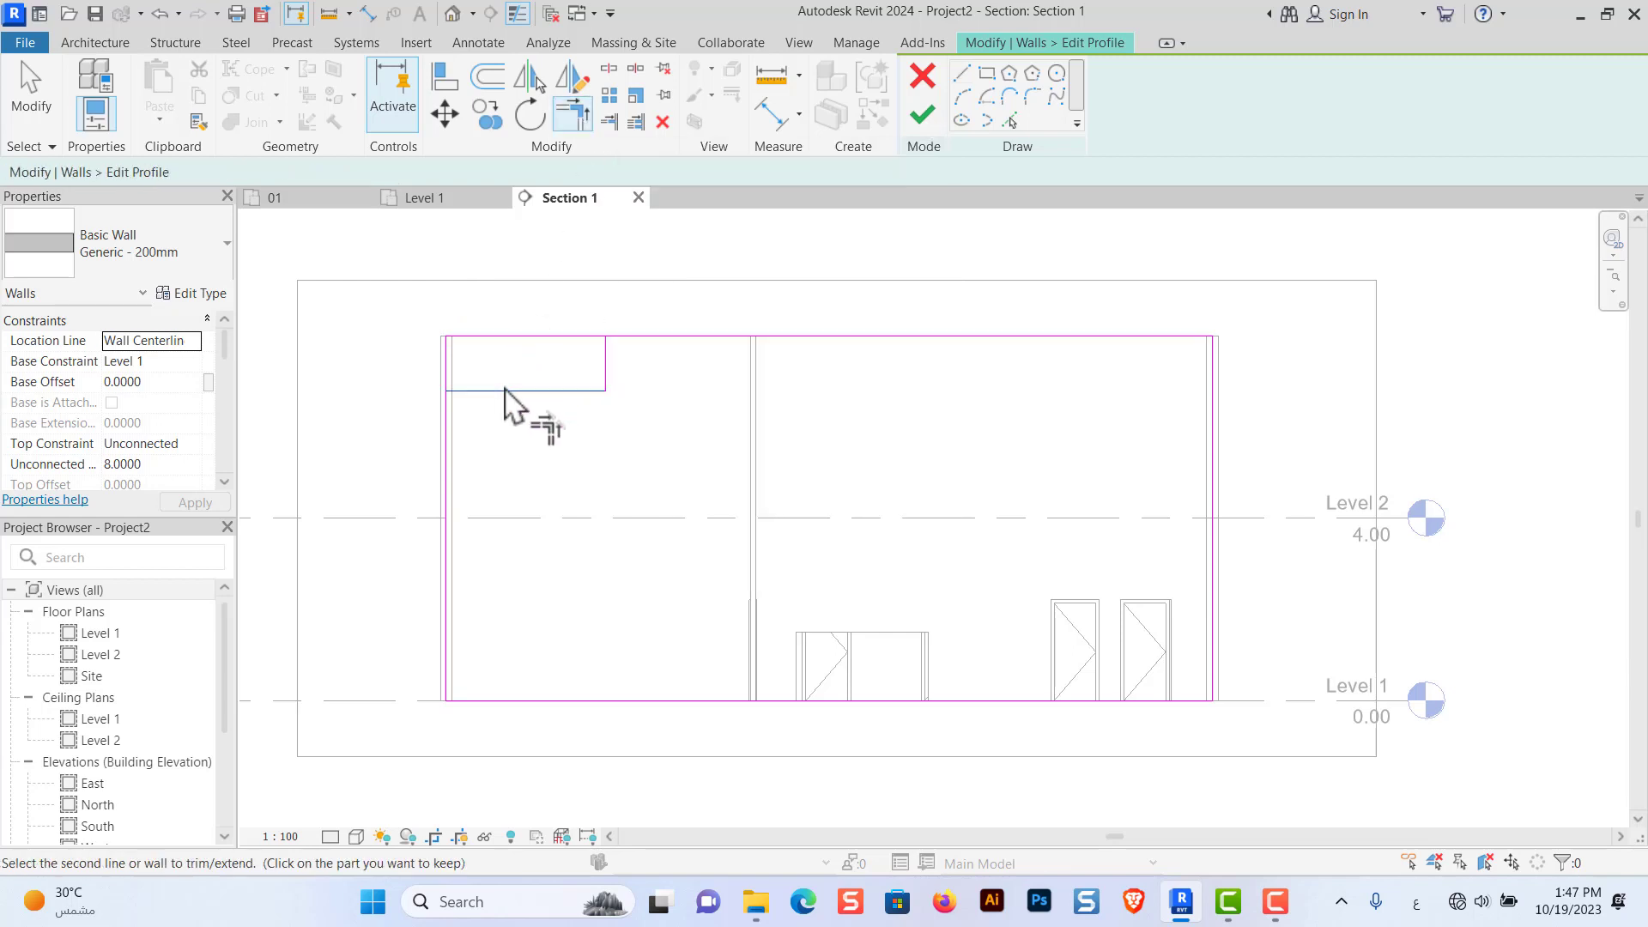
left_click(448, 452)
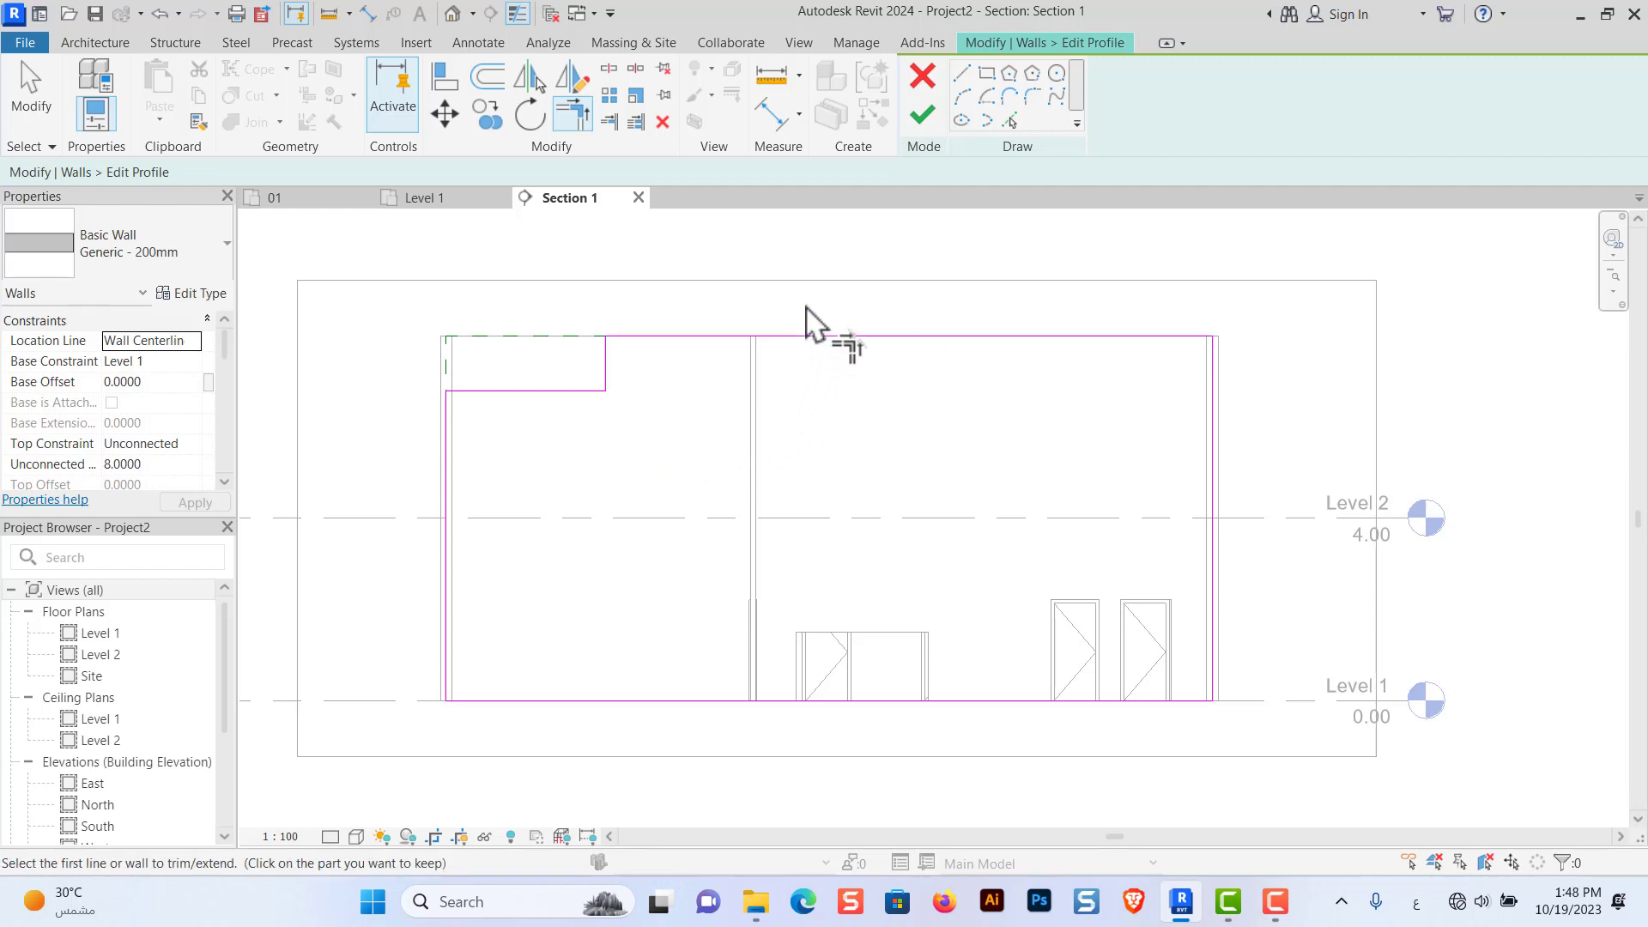
Sketch a 3.3 wide, 1.0 high parapet box on the wall profile's top edge.
left_click(961, 73)
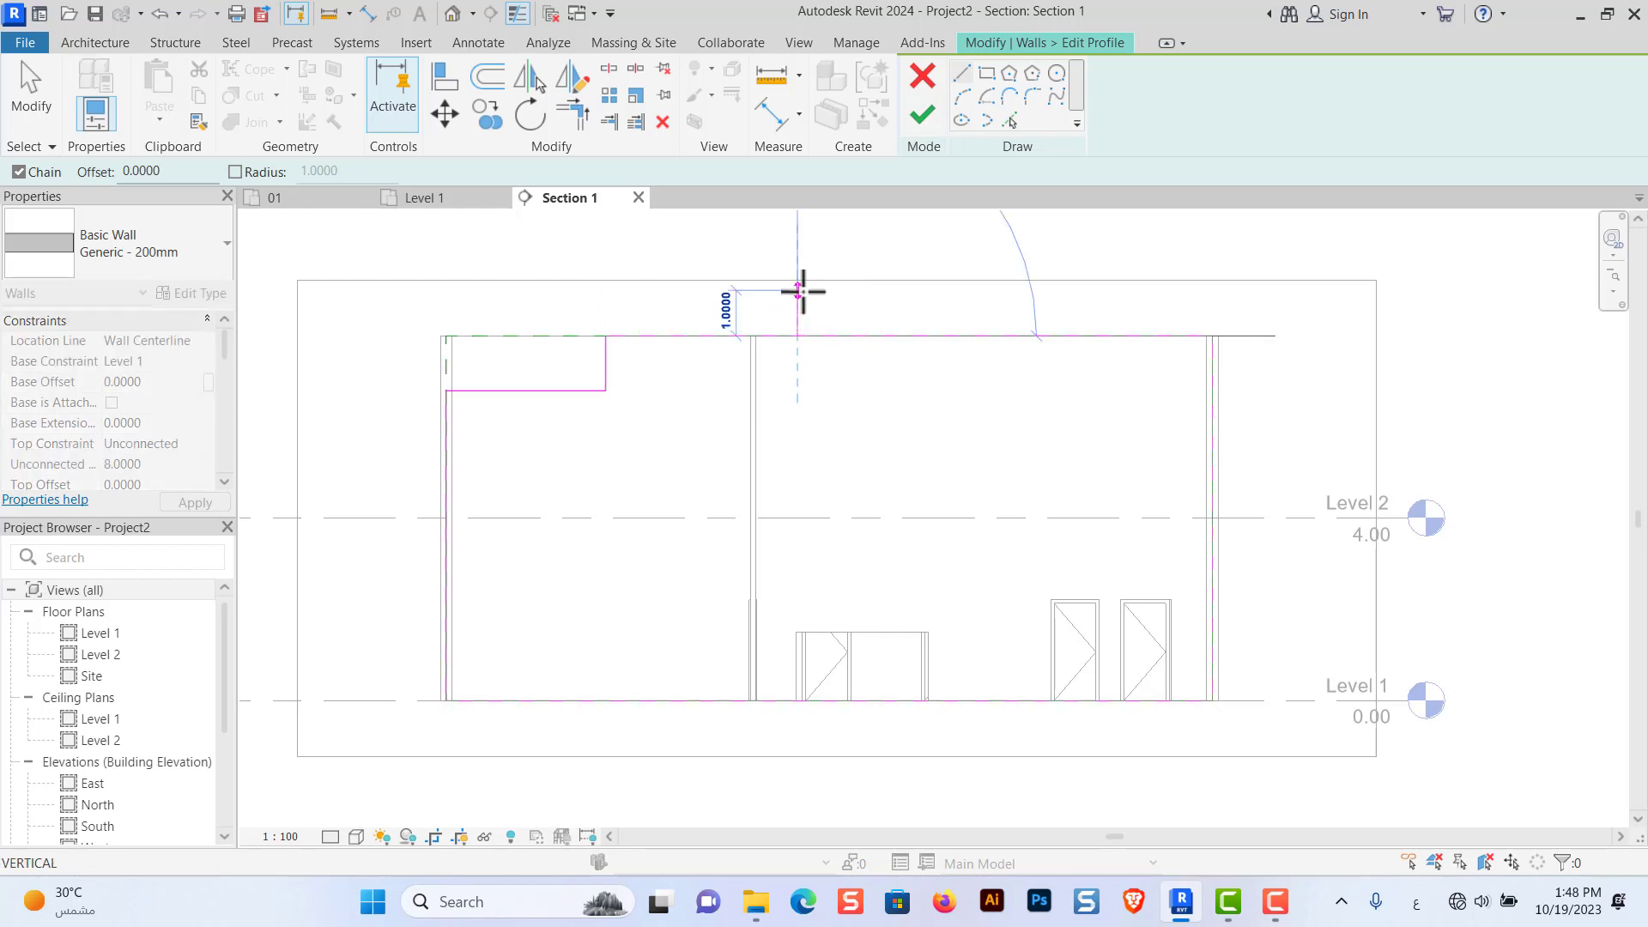
left_click(797, 299)
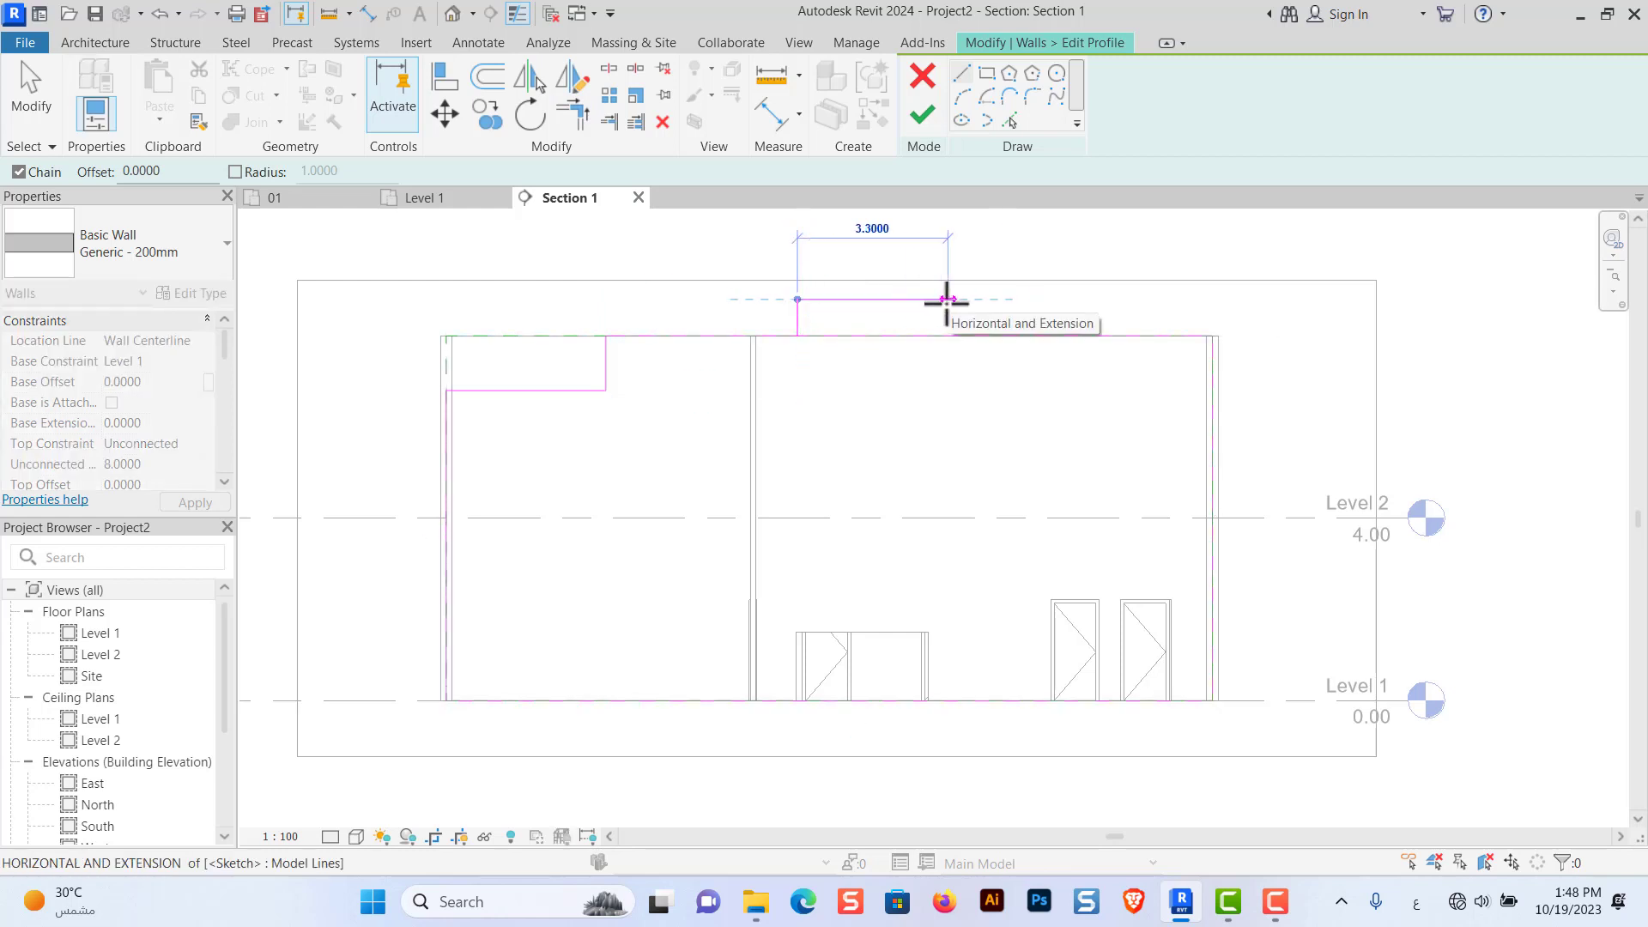
left_click(948, 300)
left_click(947, 336)
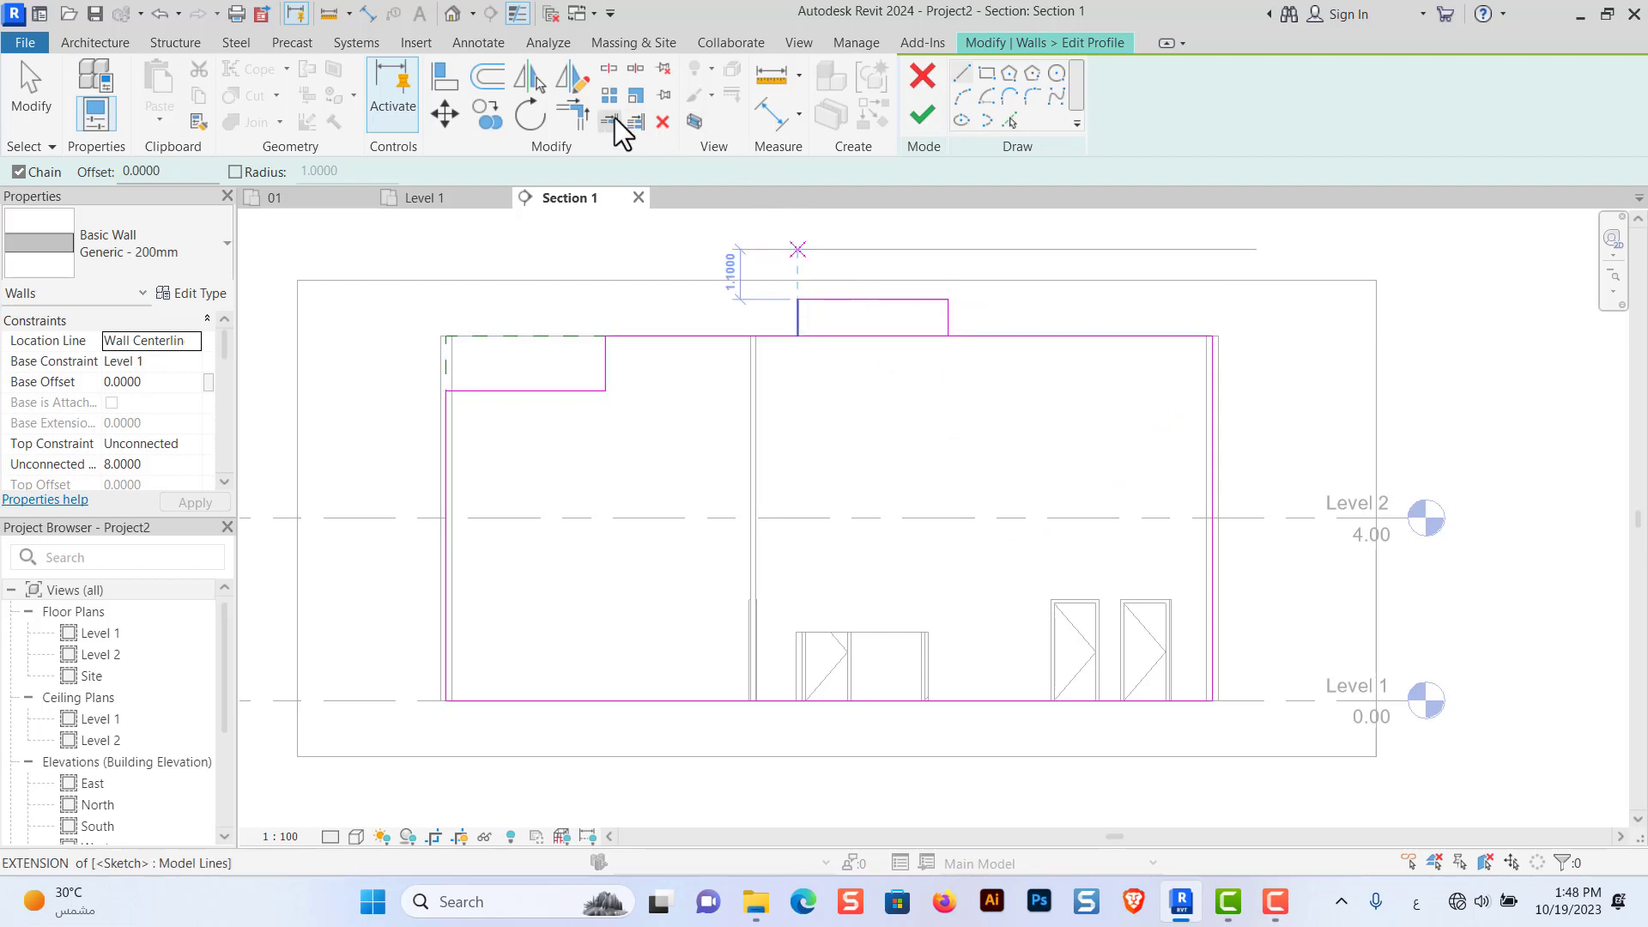
left_click(585, 118)
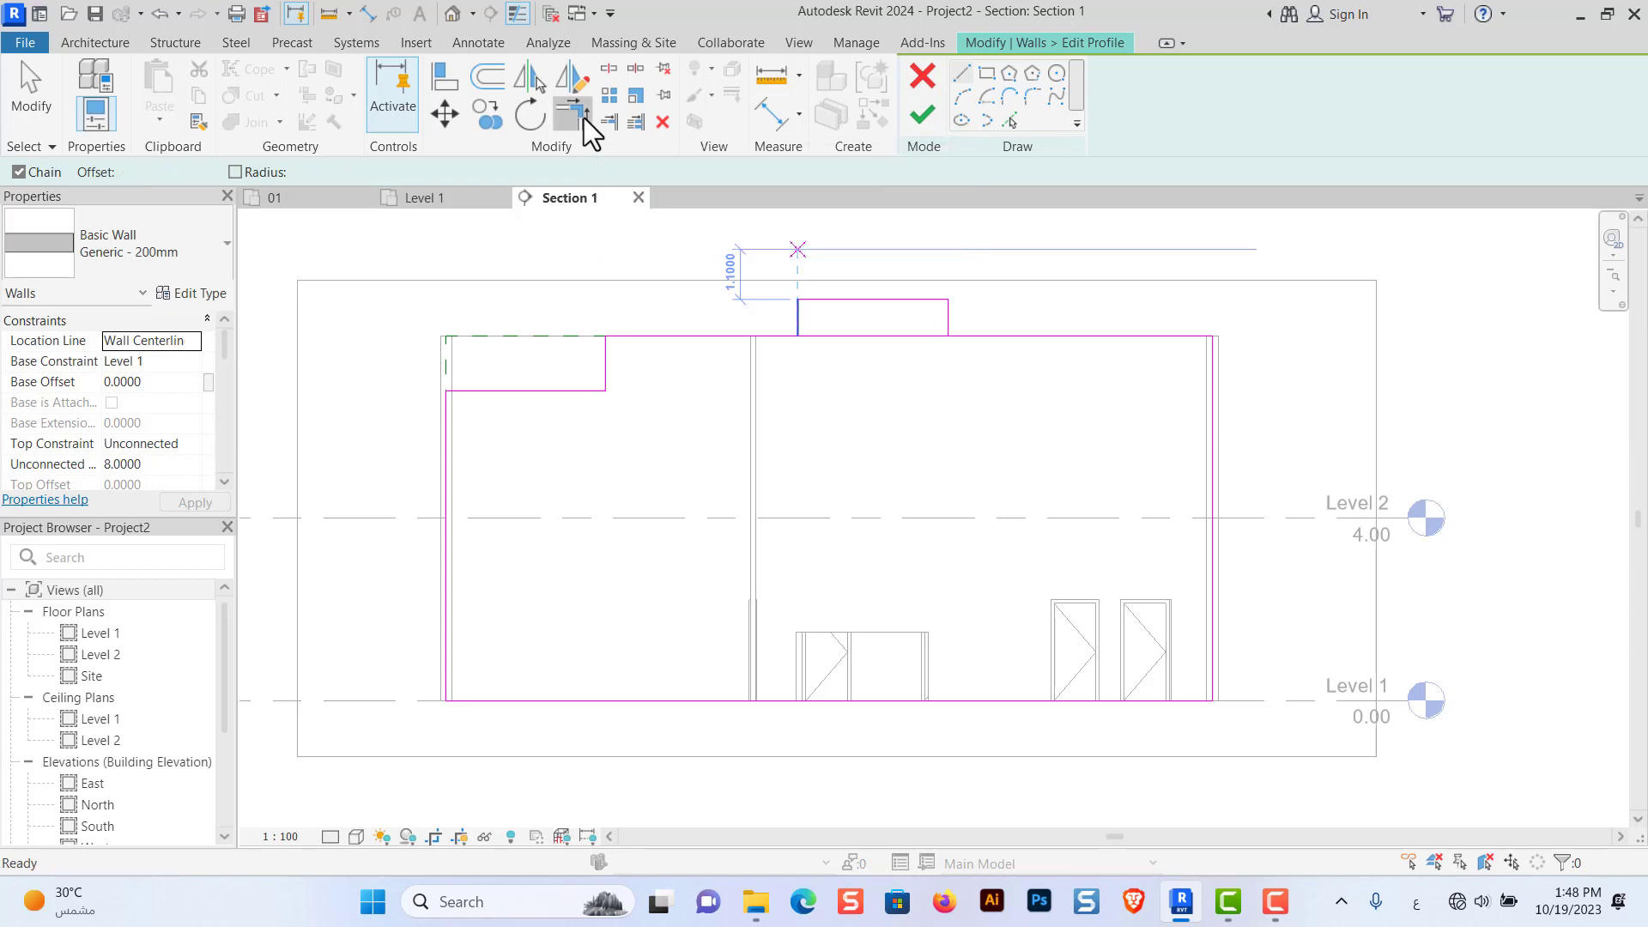
key("Escape")
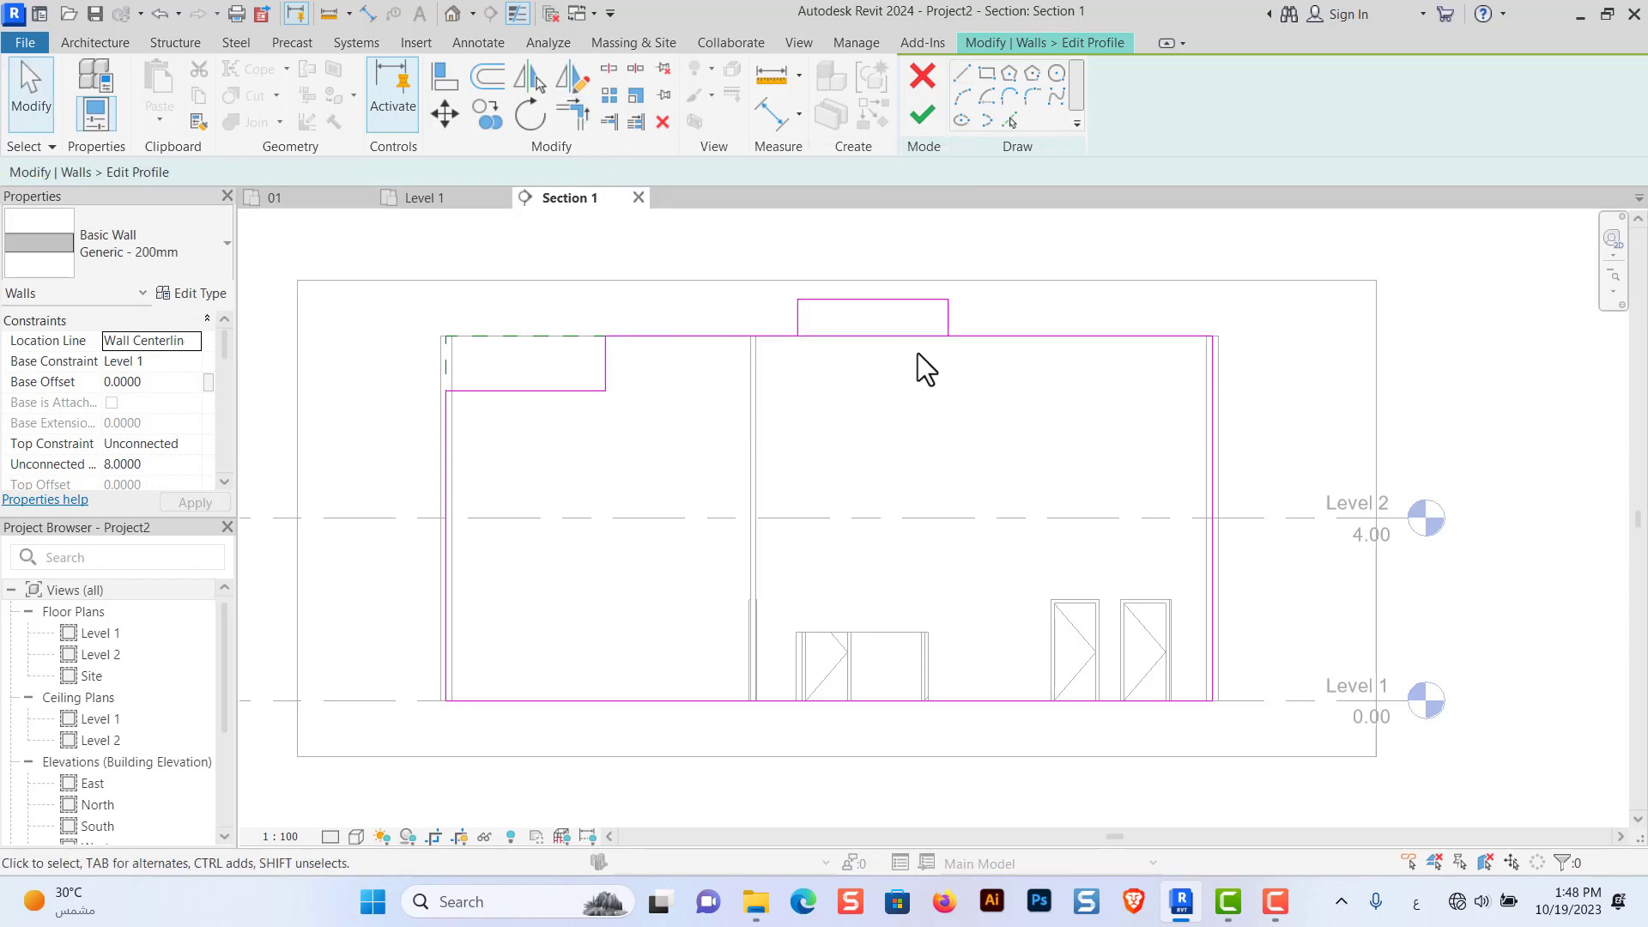
Split the top profile line beneath the parapet and trim it to the parapet's corner.
left_click(635, 68)
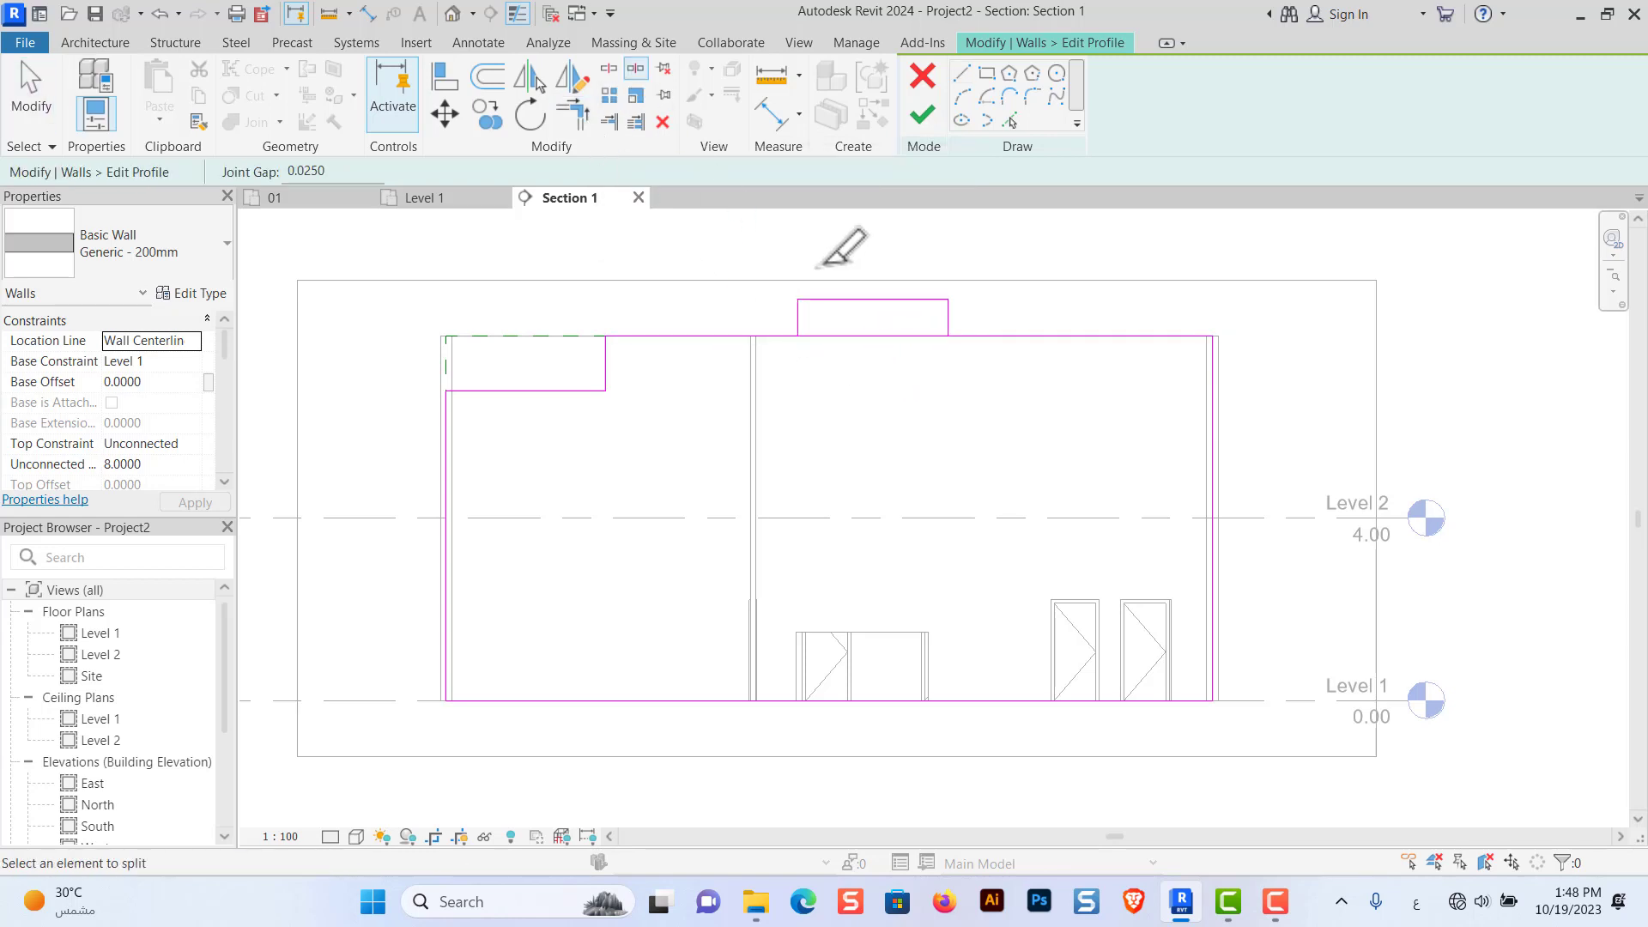
left_click(609, 67)
left_click(875, 336)
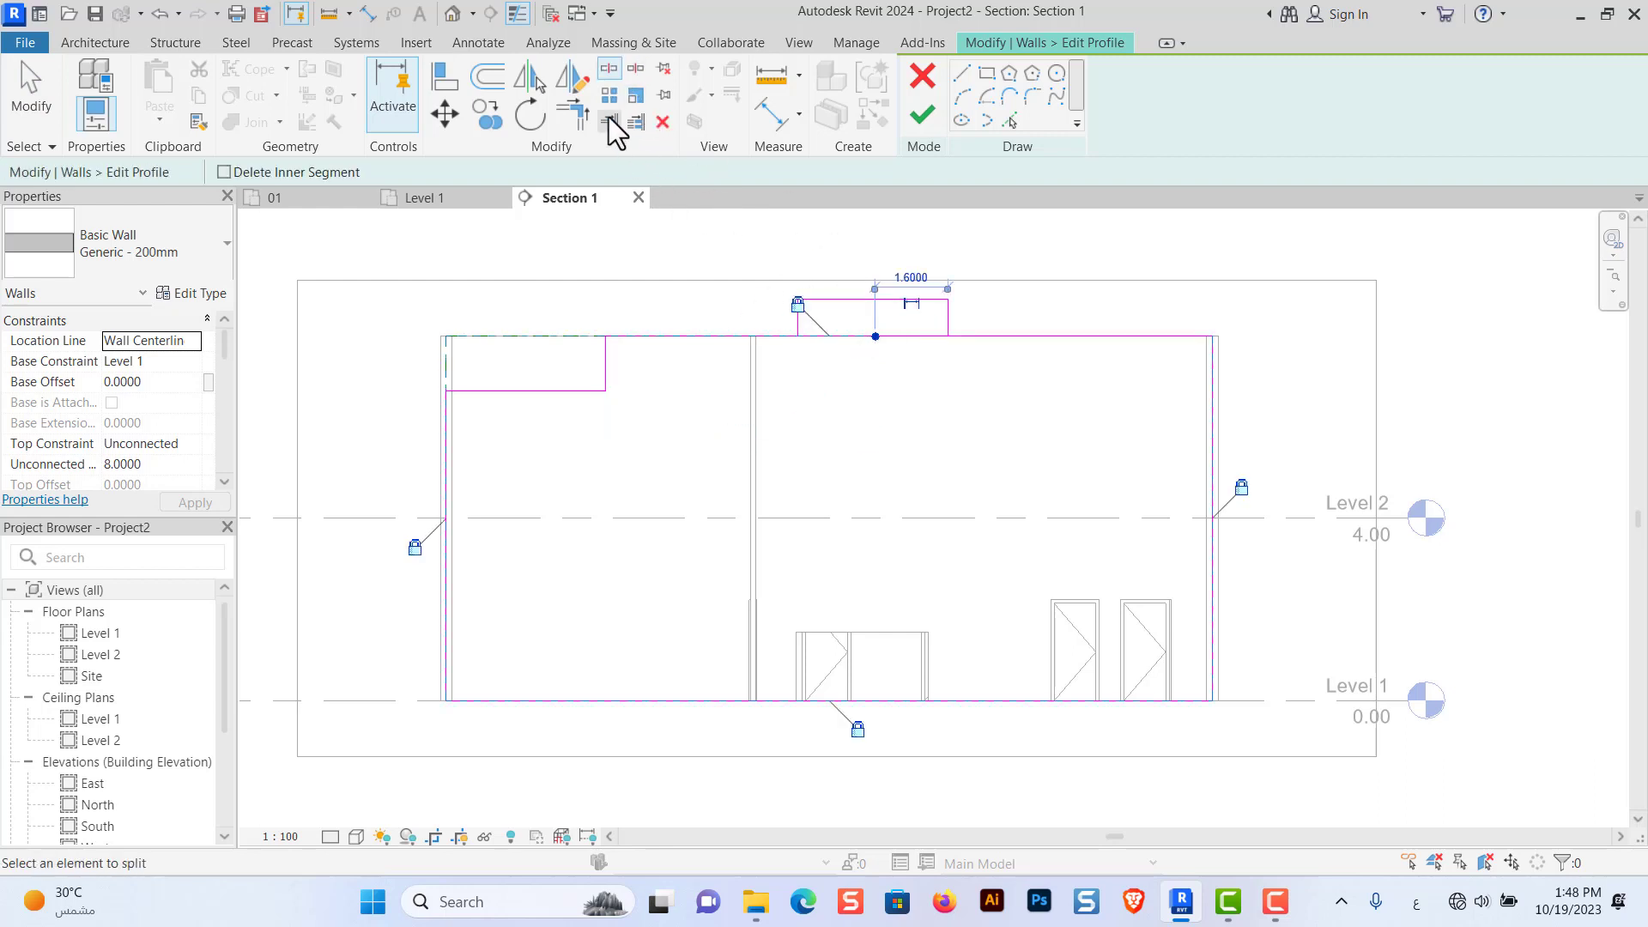
left_click(571, 114)
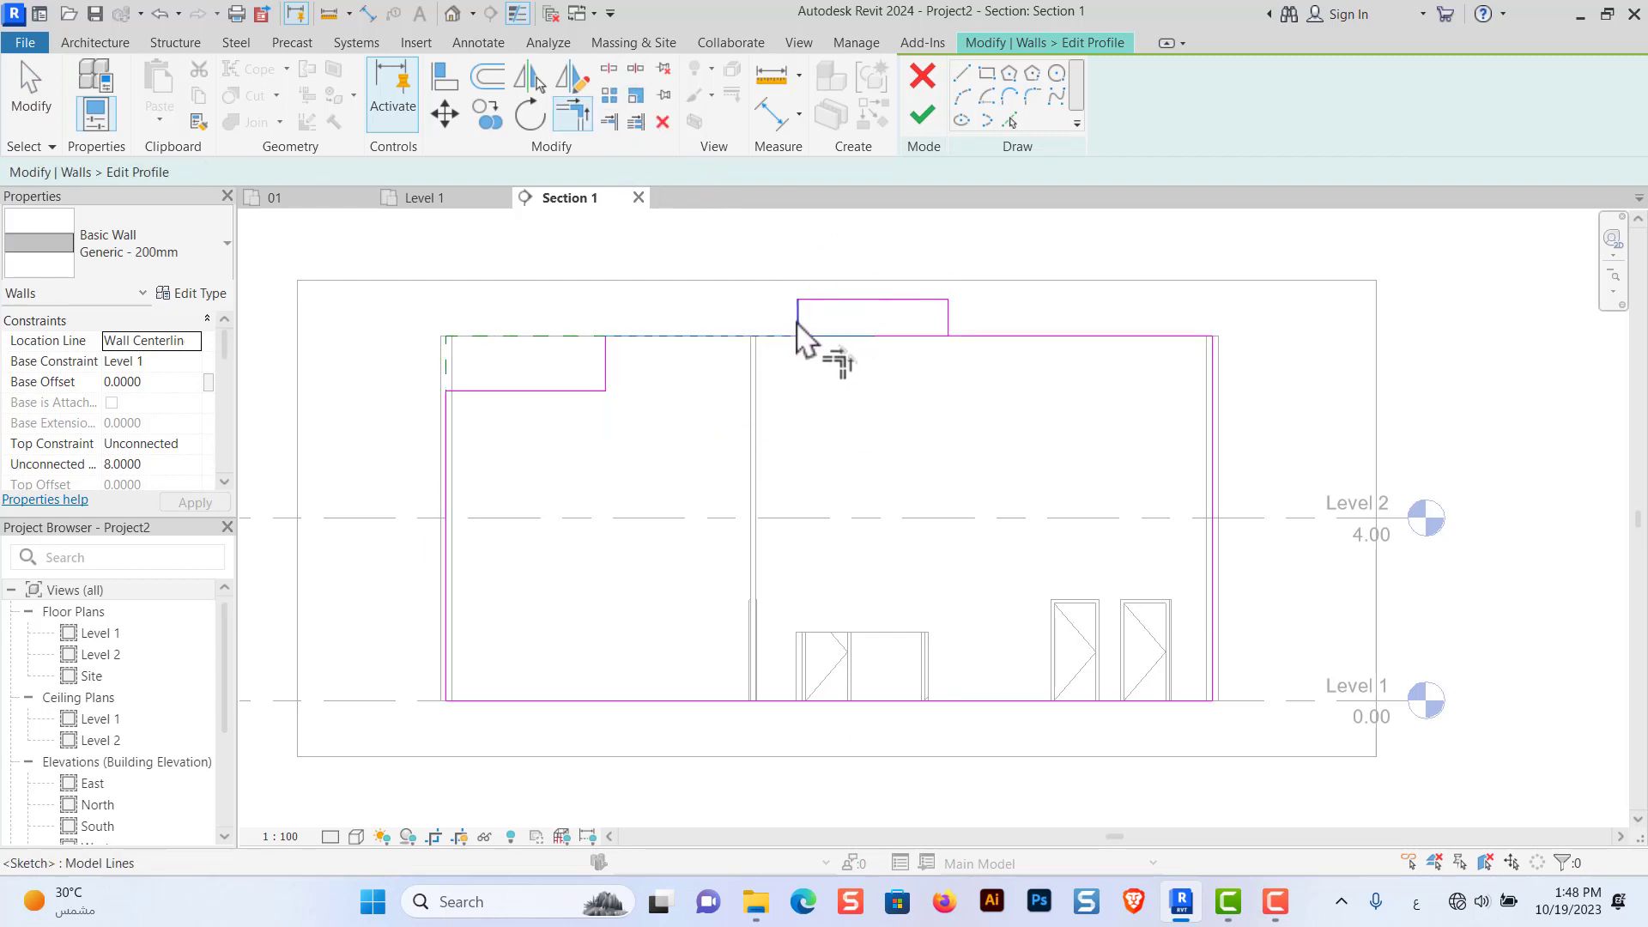
left_click(961, 337)
left_click(948, 343)
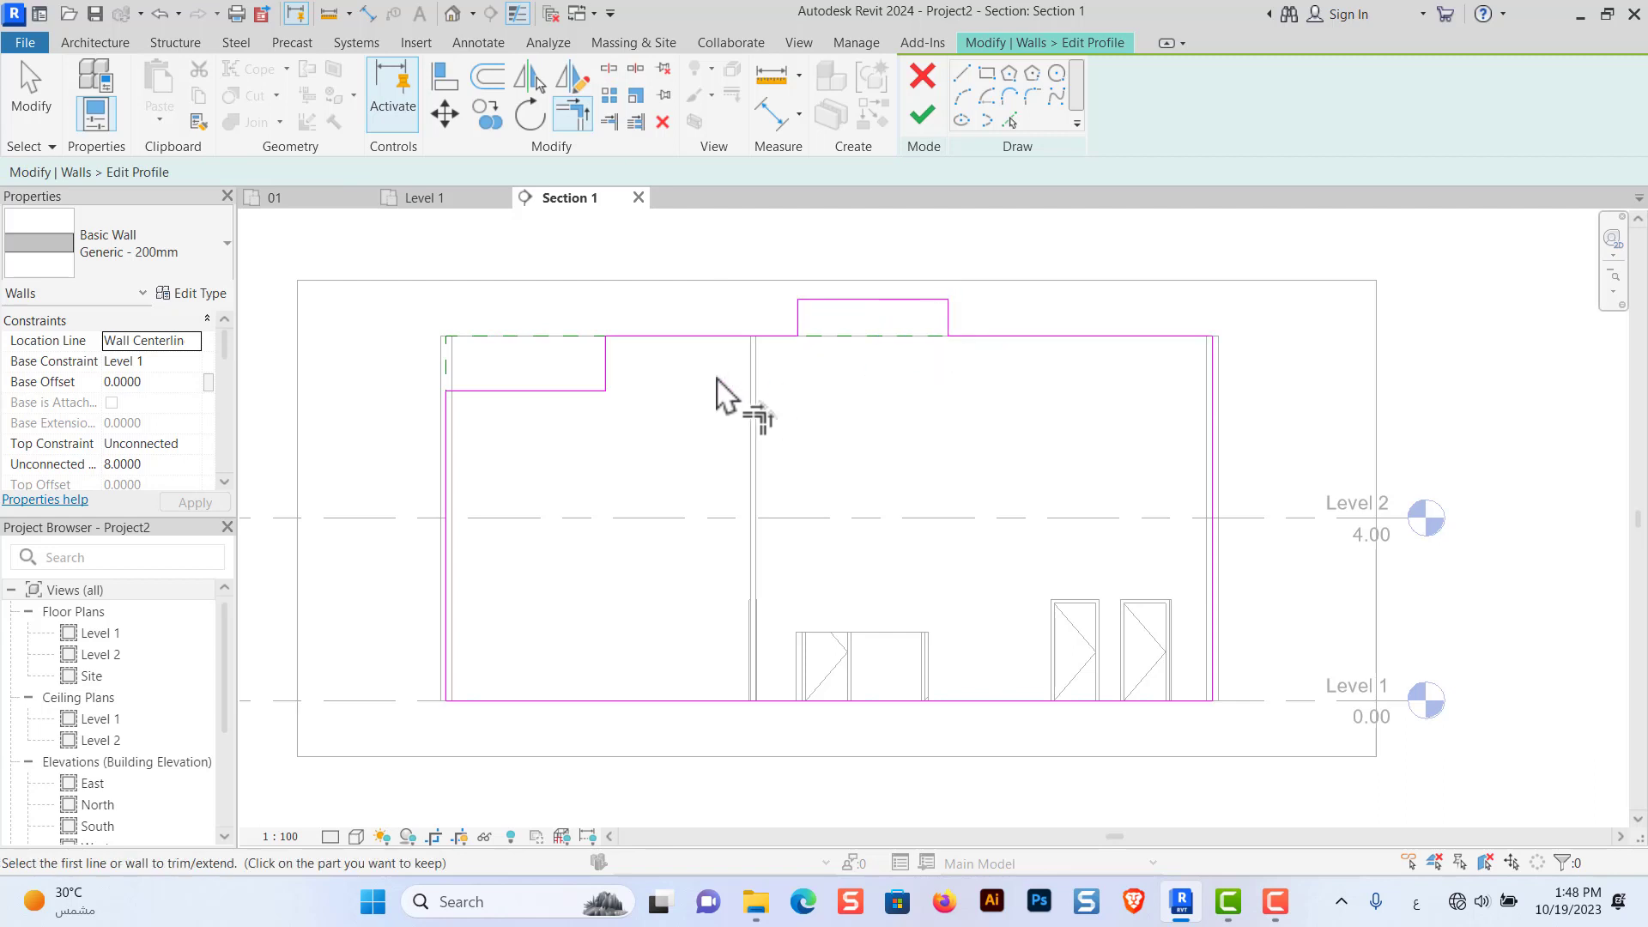
scroll(712, 395, "down", 1)
scroll(962, 317, "up", 1)
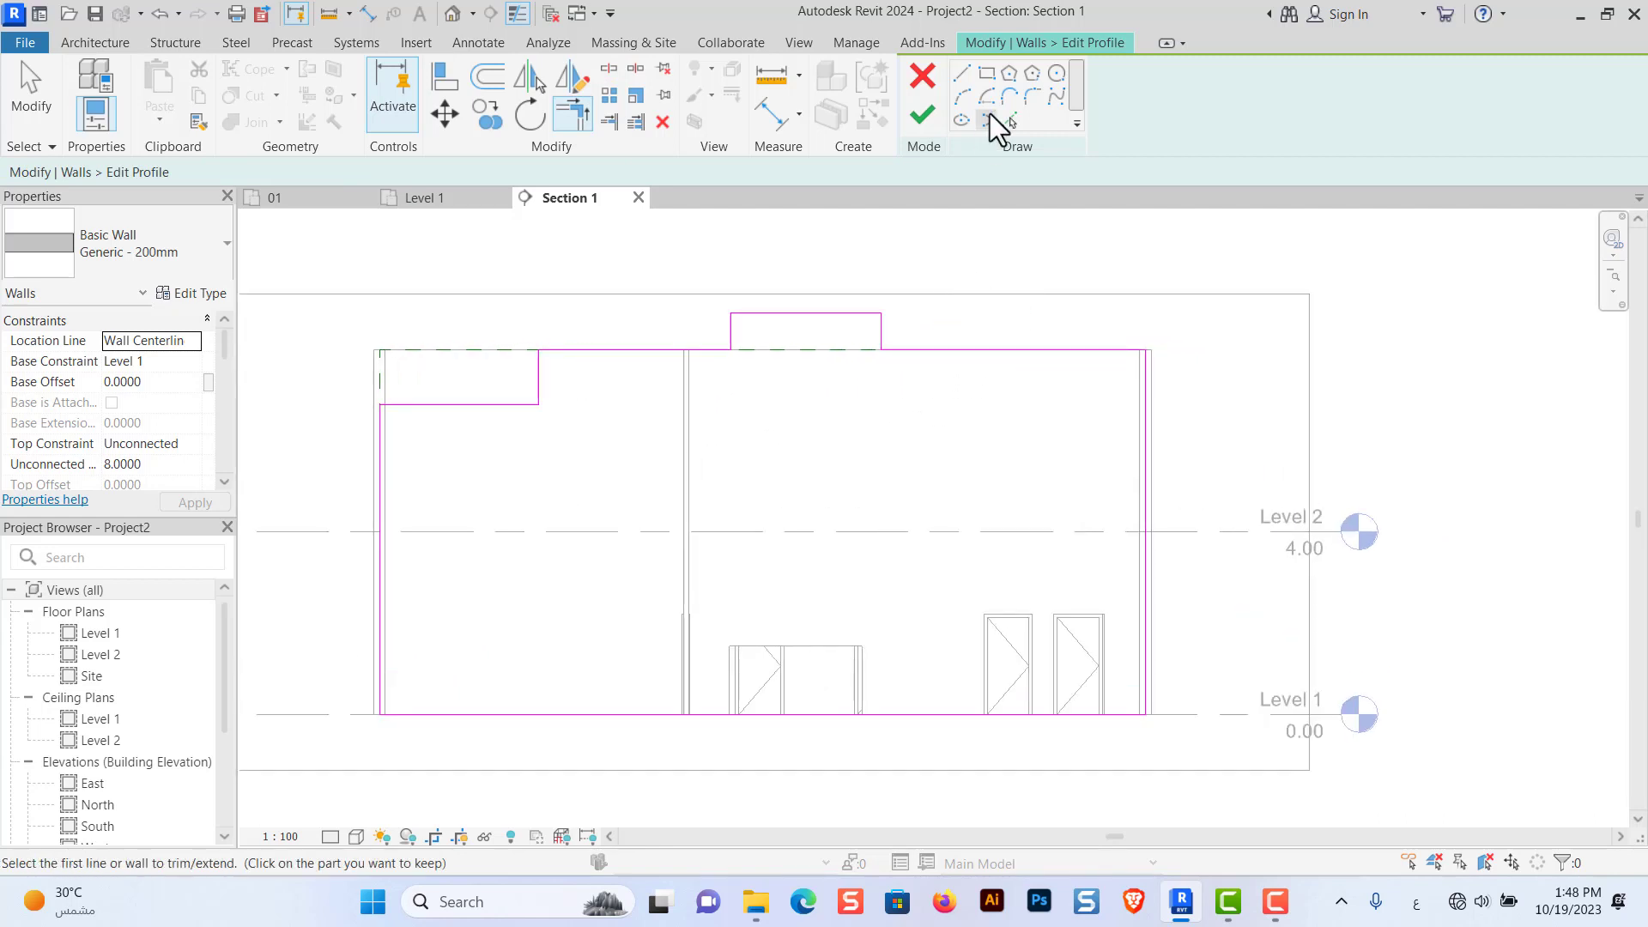
Sketch a semicircular arch of radius 1.4 on the wall profile's top right.
left_click(962, 96)
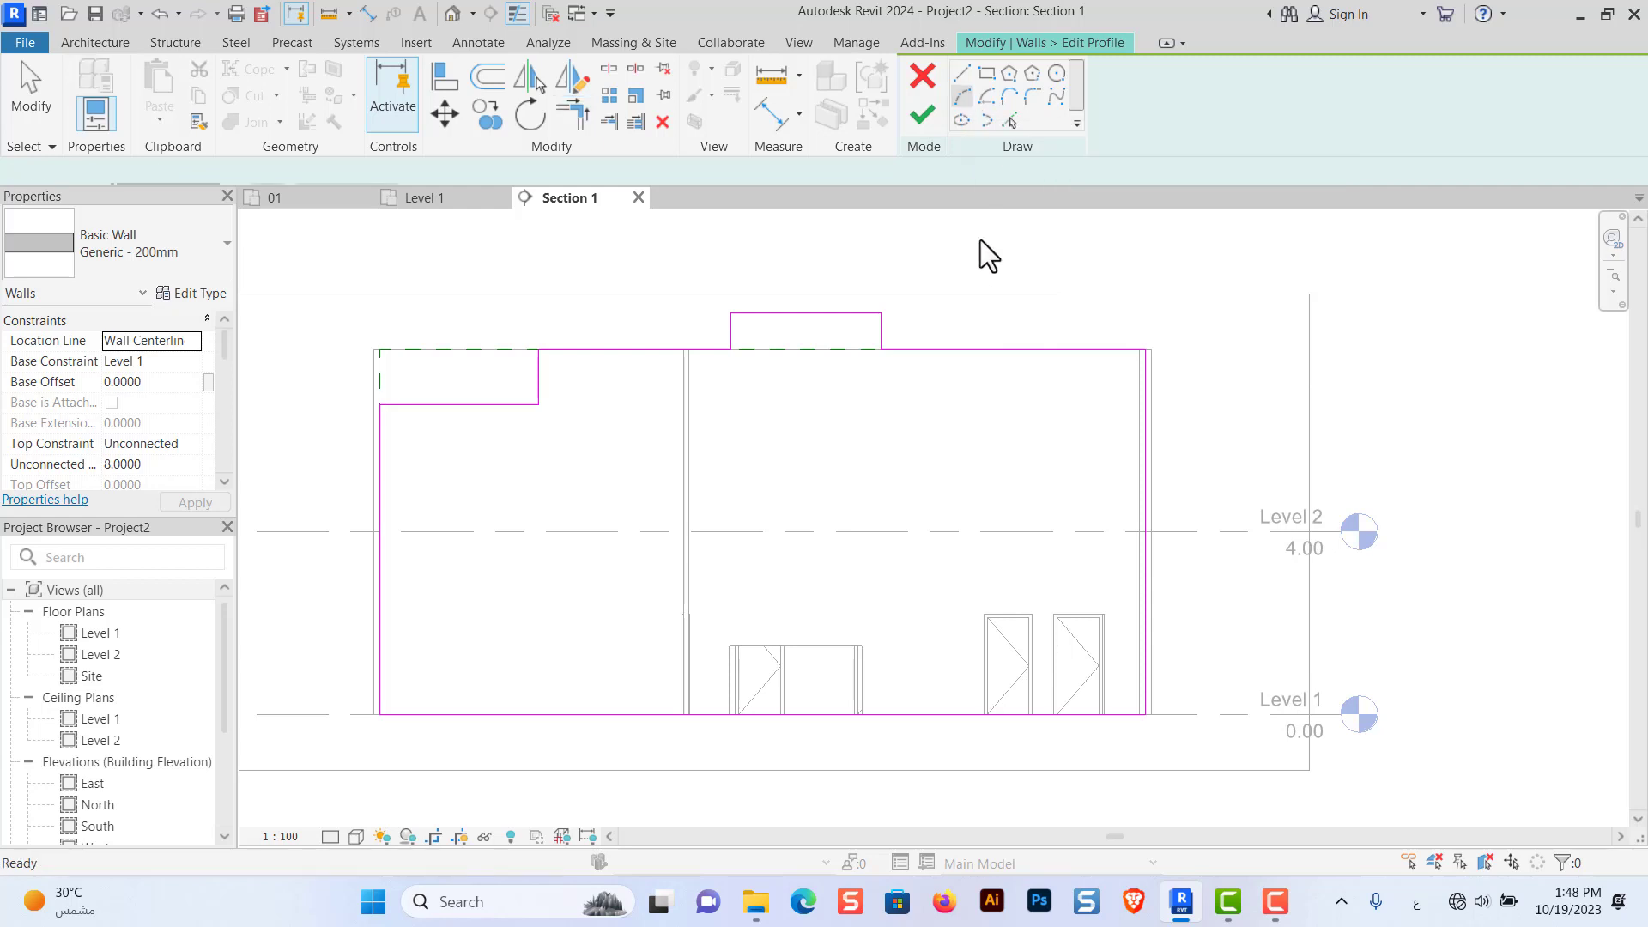
left_click(966, 349)
left_click(1085, 349)
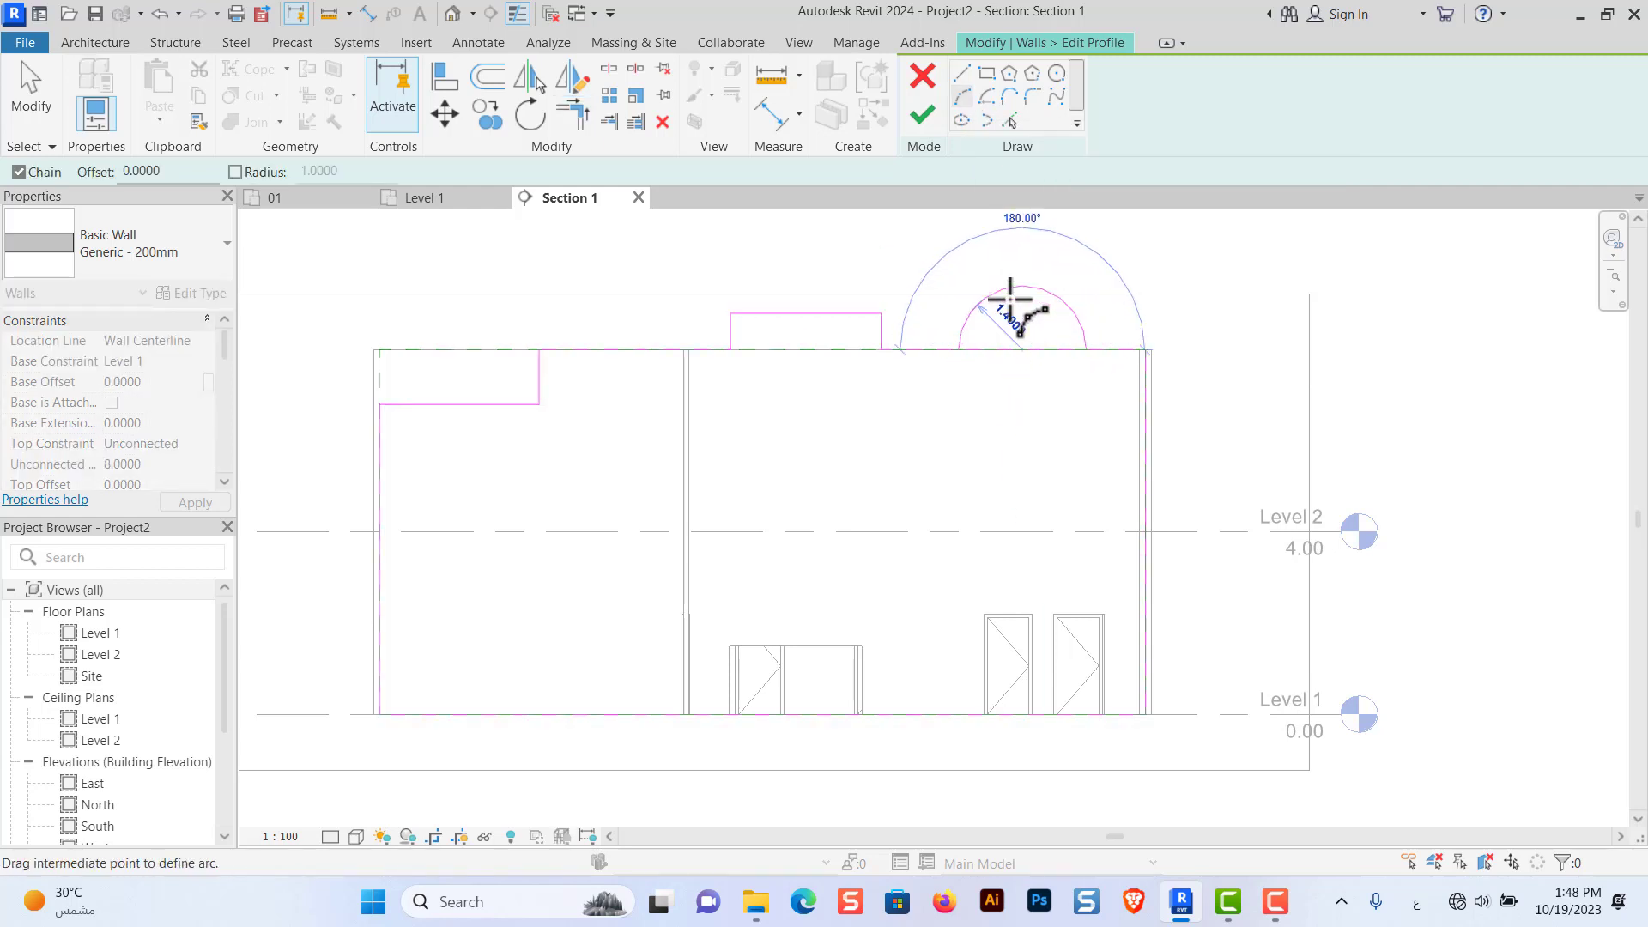
left_click(1010, 298)
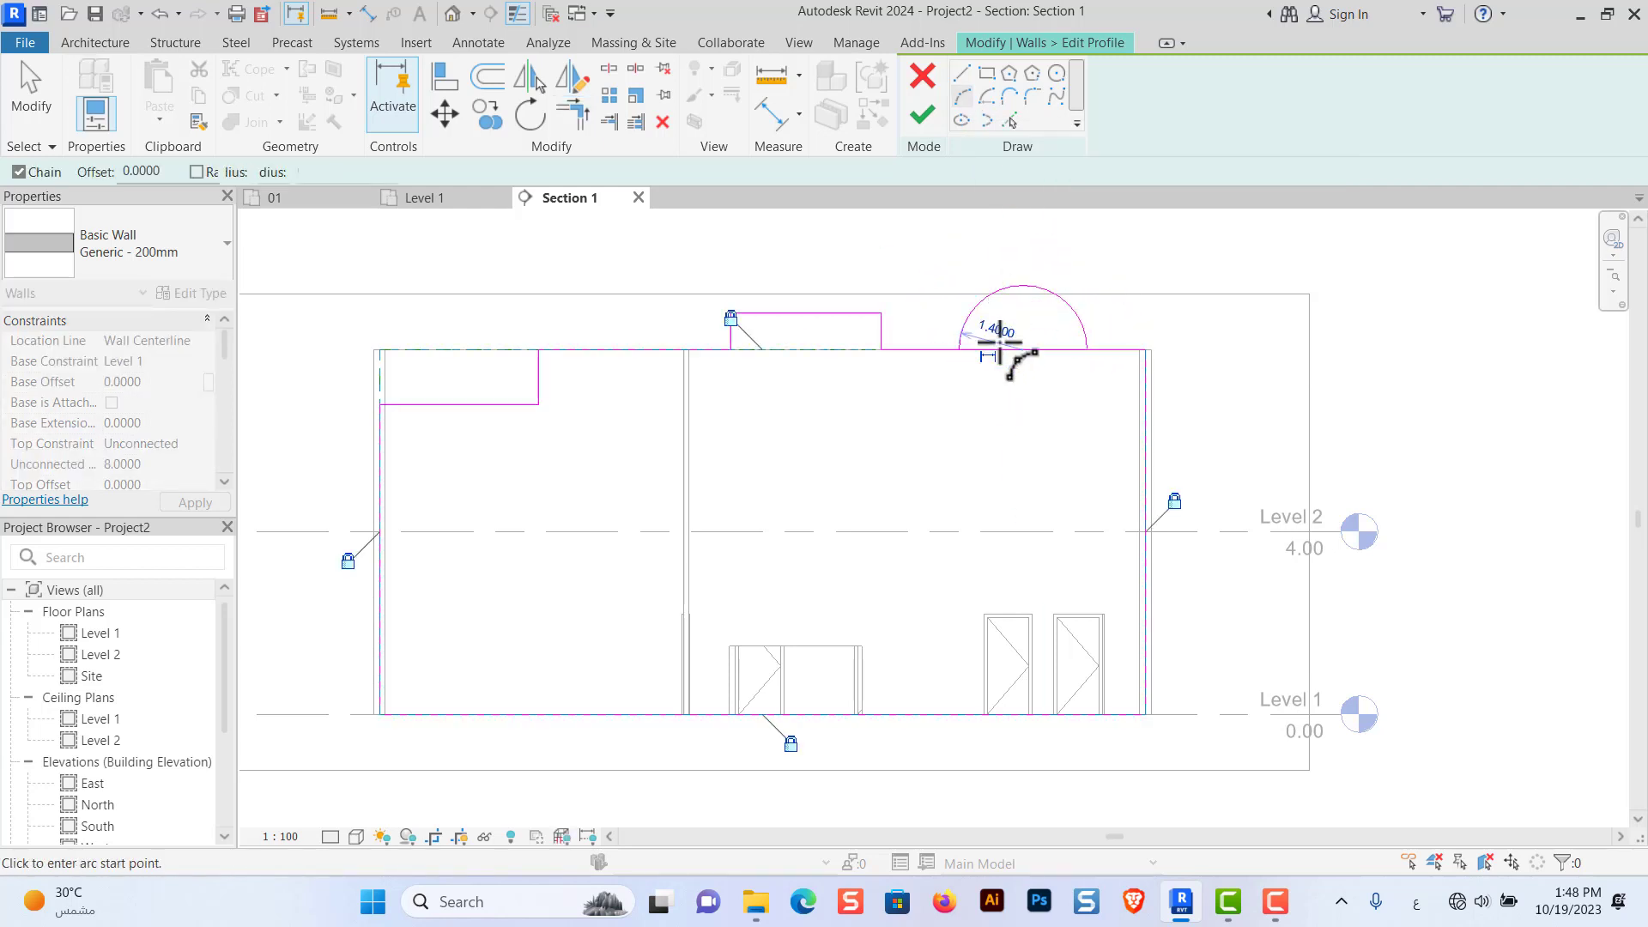
Split and trim the top line to the arch's end, then finish the wall profile.
left_click(609, 68)
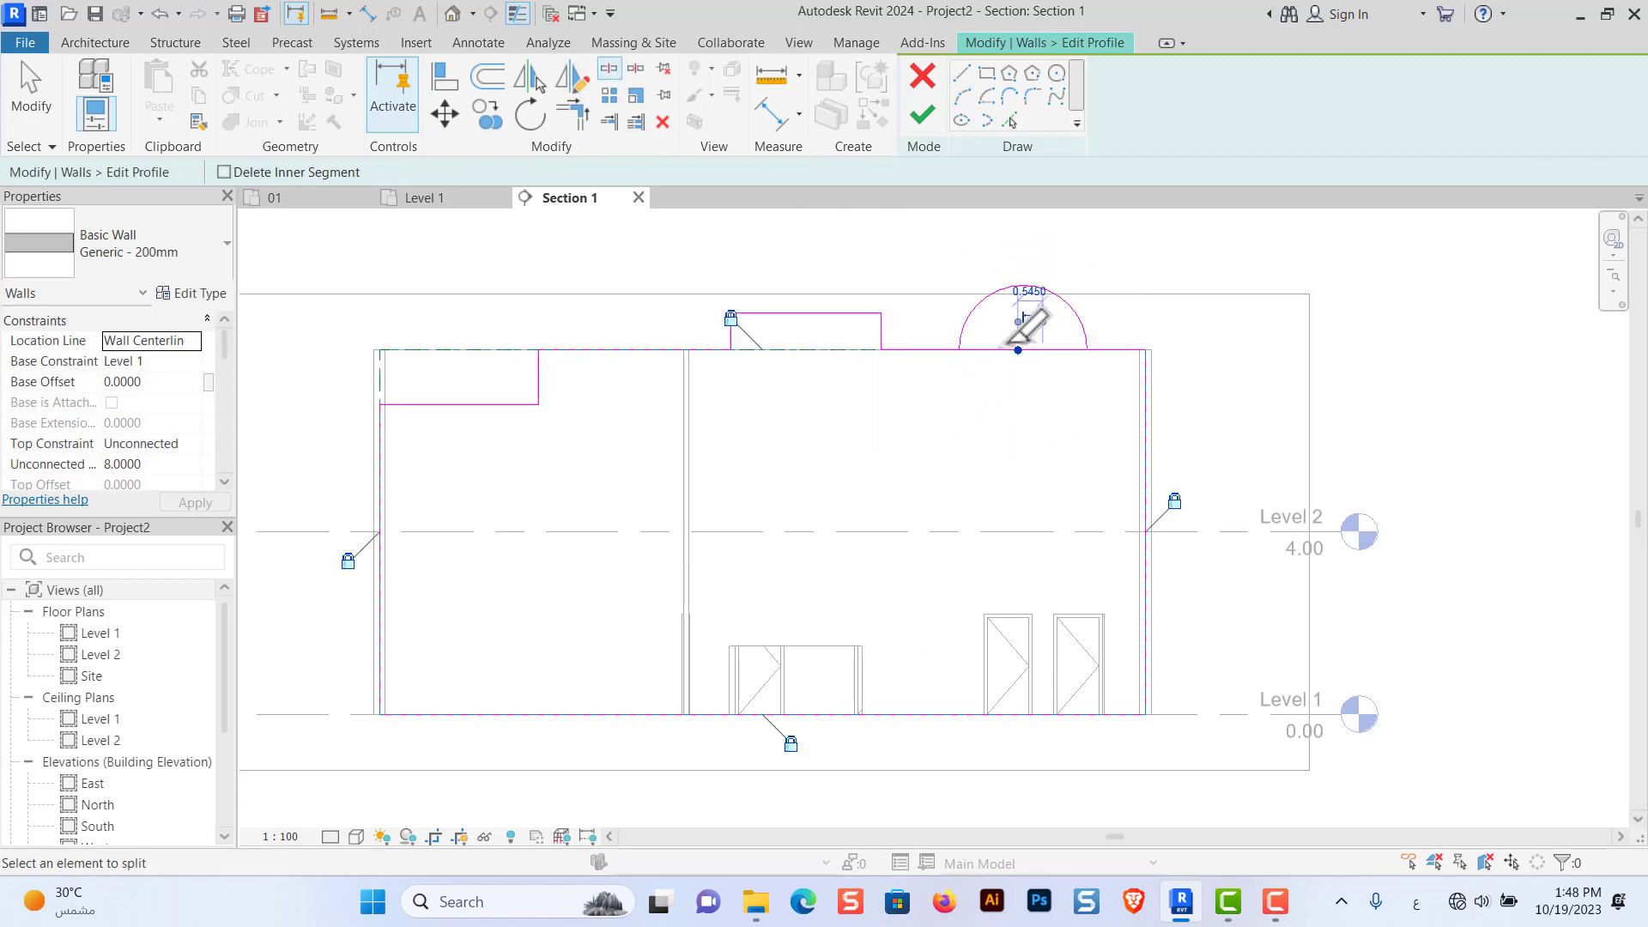
left_click(573, 113)
left_click(917, 349)
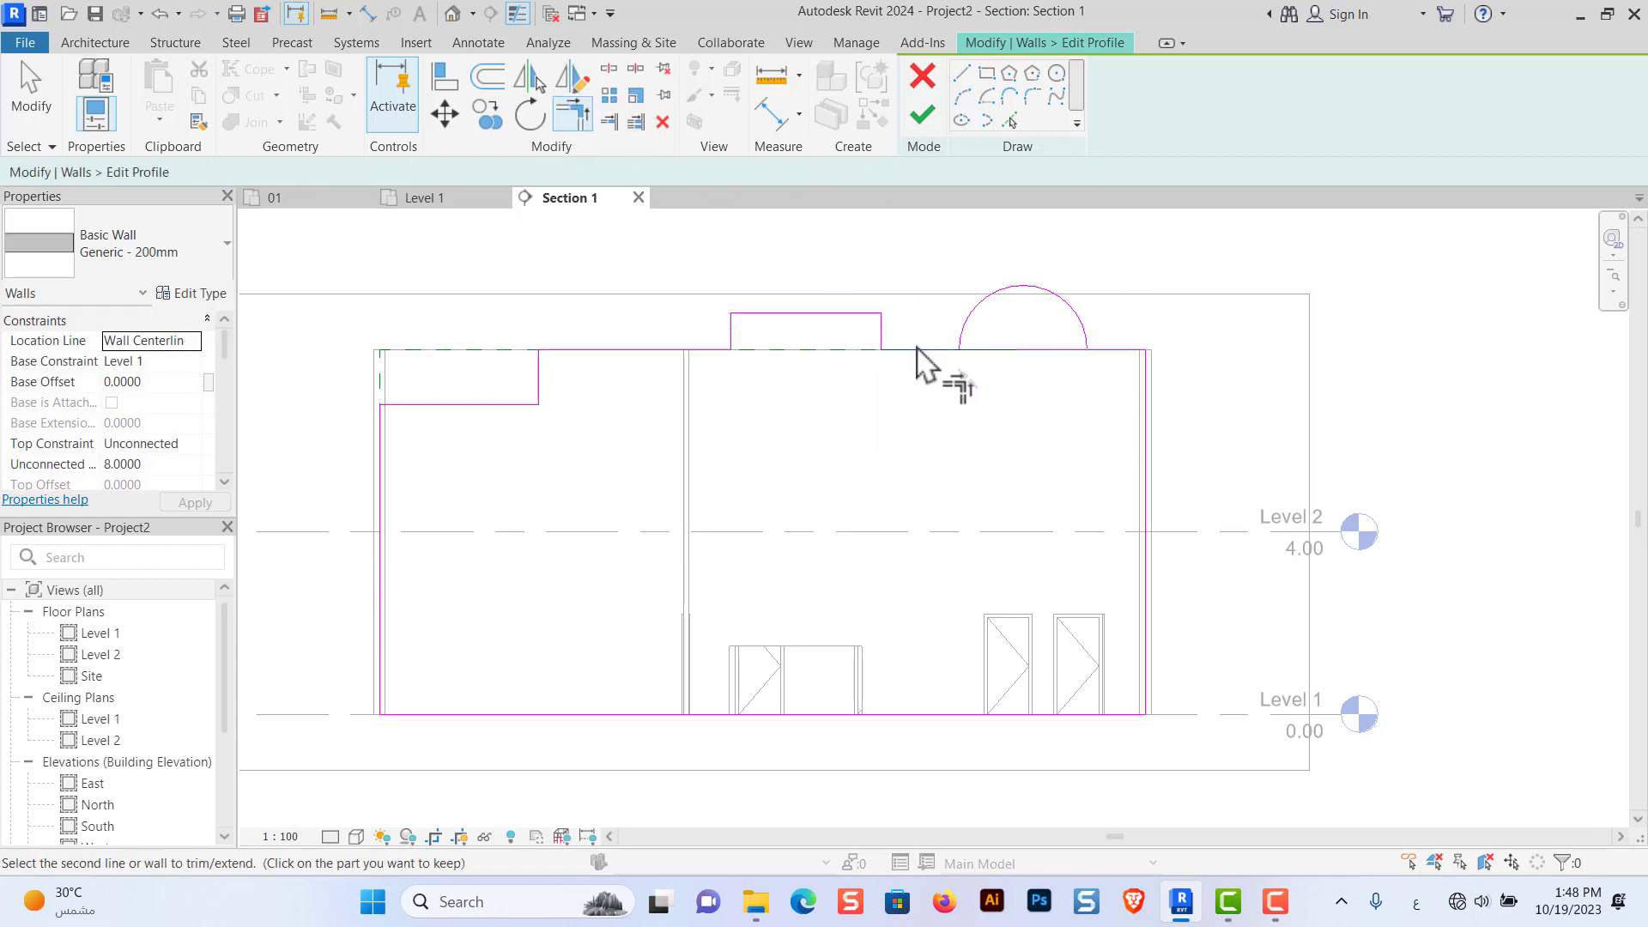
left_click(1086, 344)
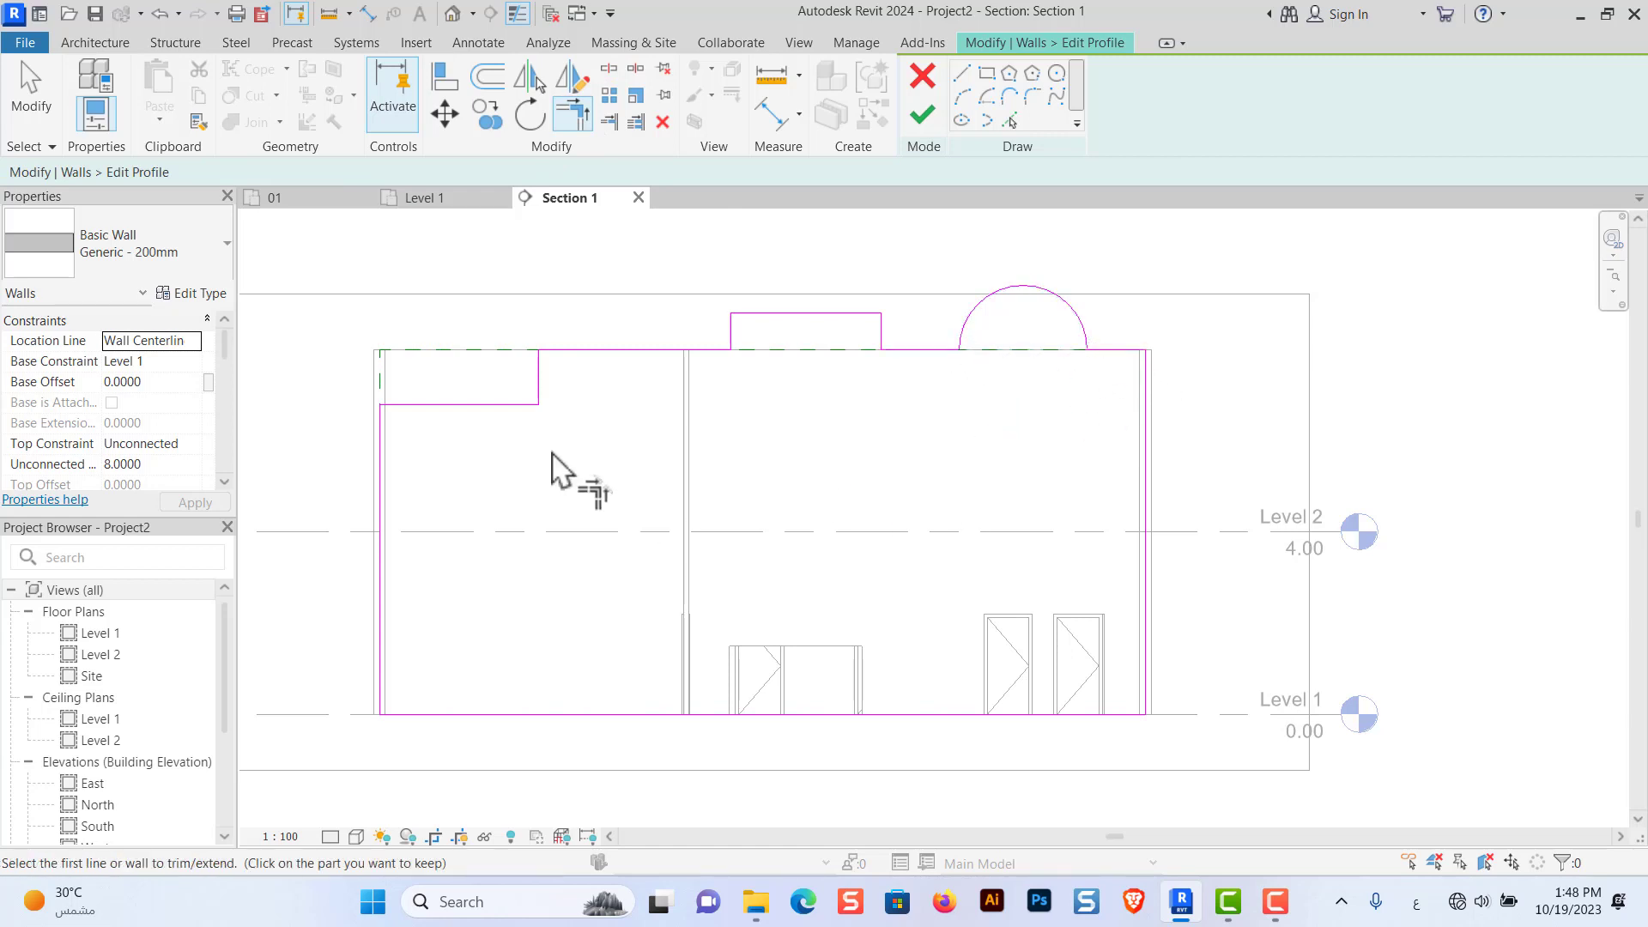
left_click(924, 114)
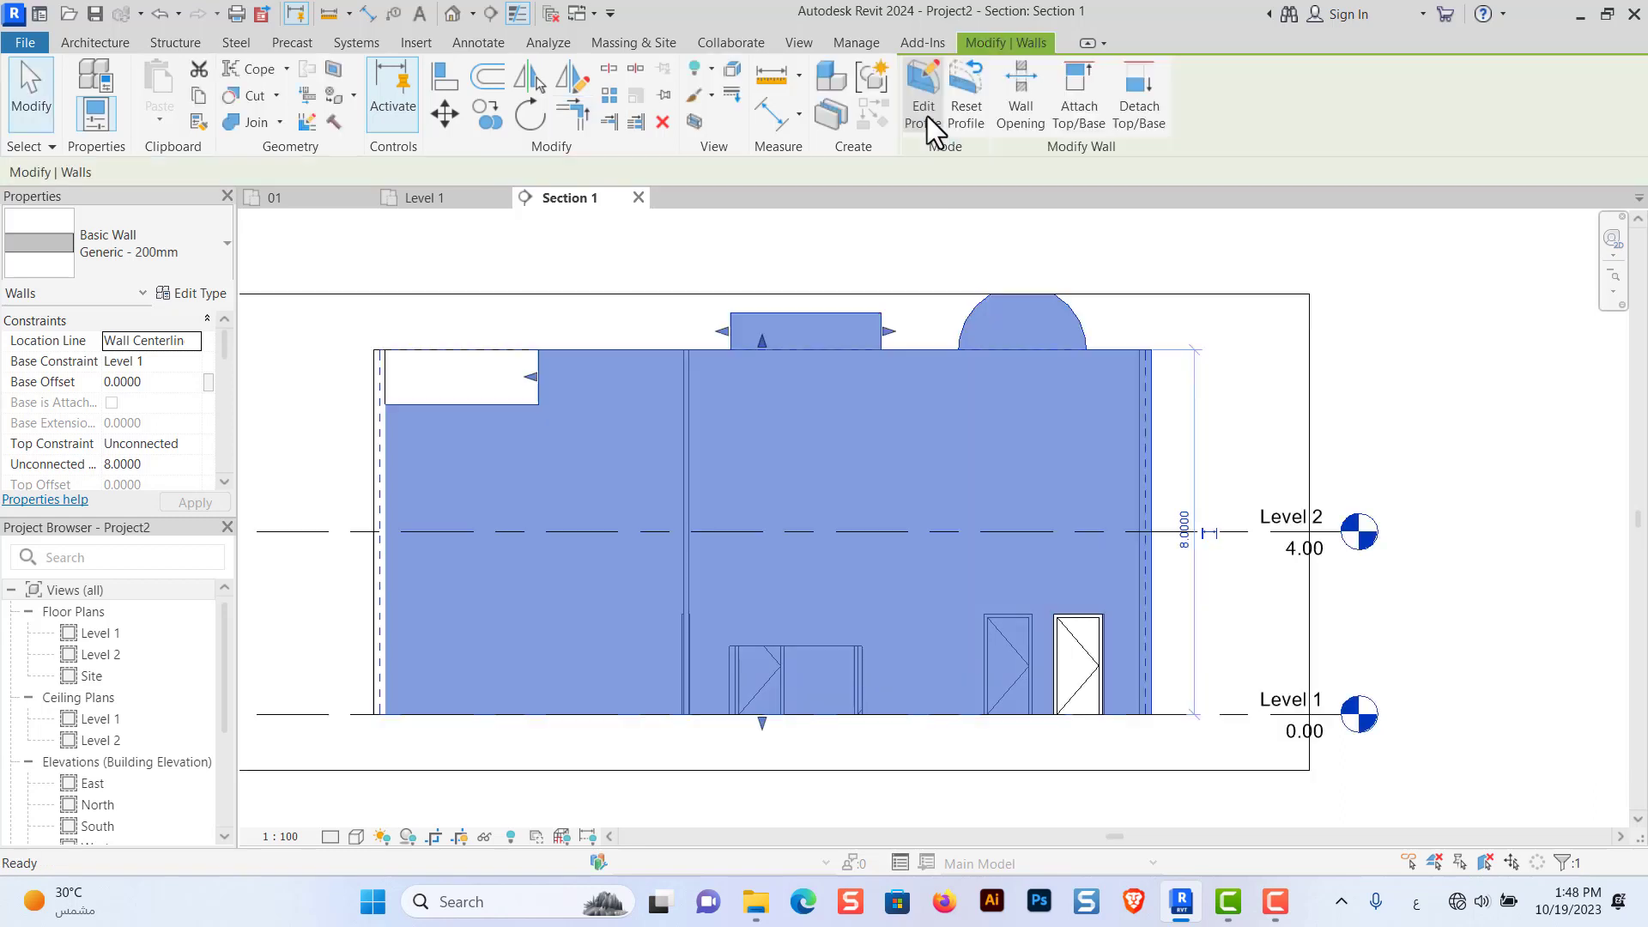
Raise the Section 1 crop region's top edge above the parapet and arch.
left_click(1378, 313)
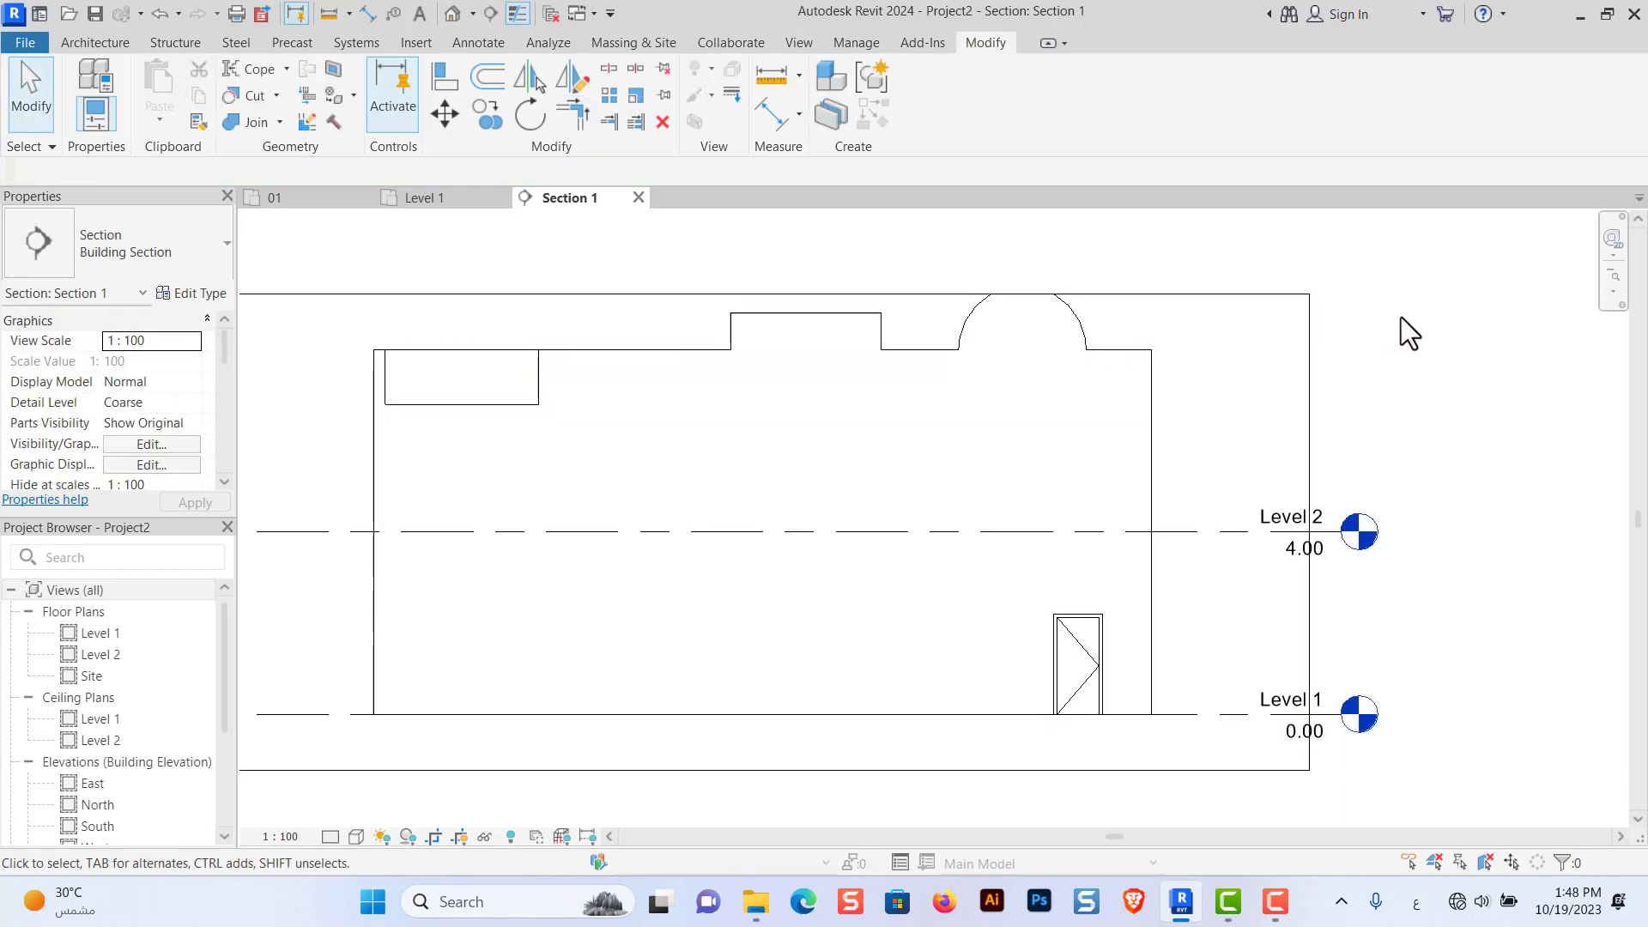
scroll(955, 429, "down", 3)
scroll(868, 543, "up", 1)
scroll(868, 543, "up", 1)
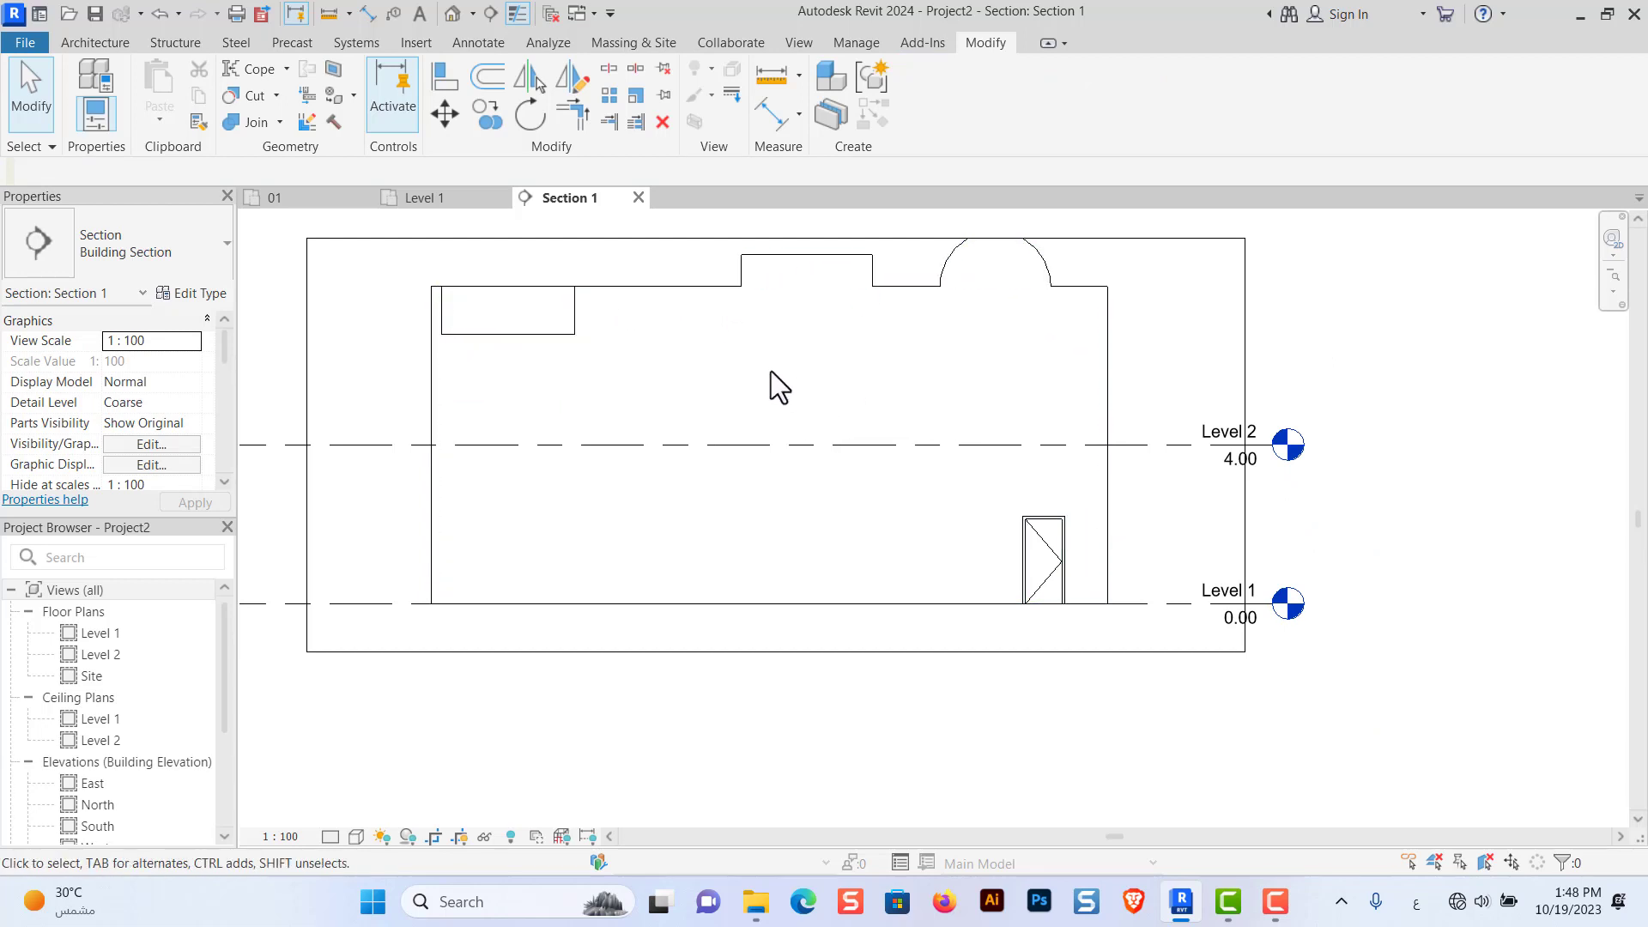
scroll(920, 445, "down", 1)
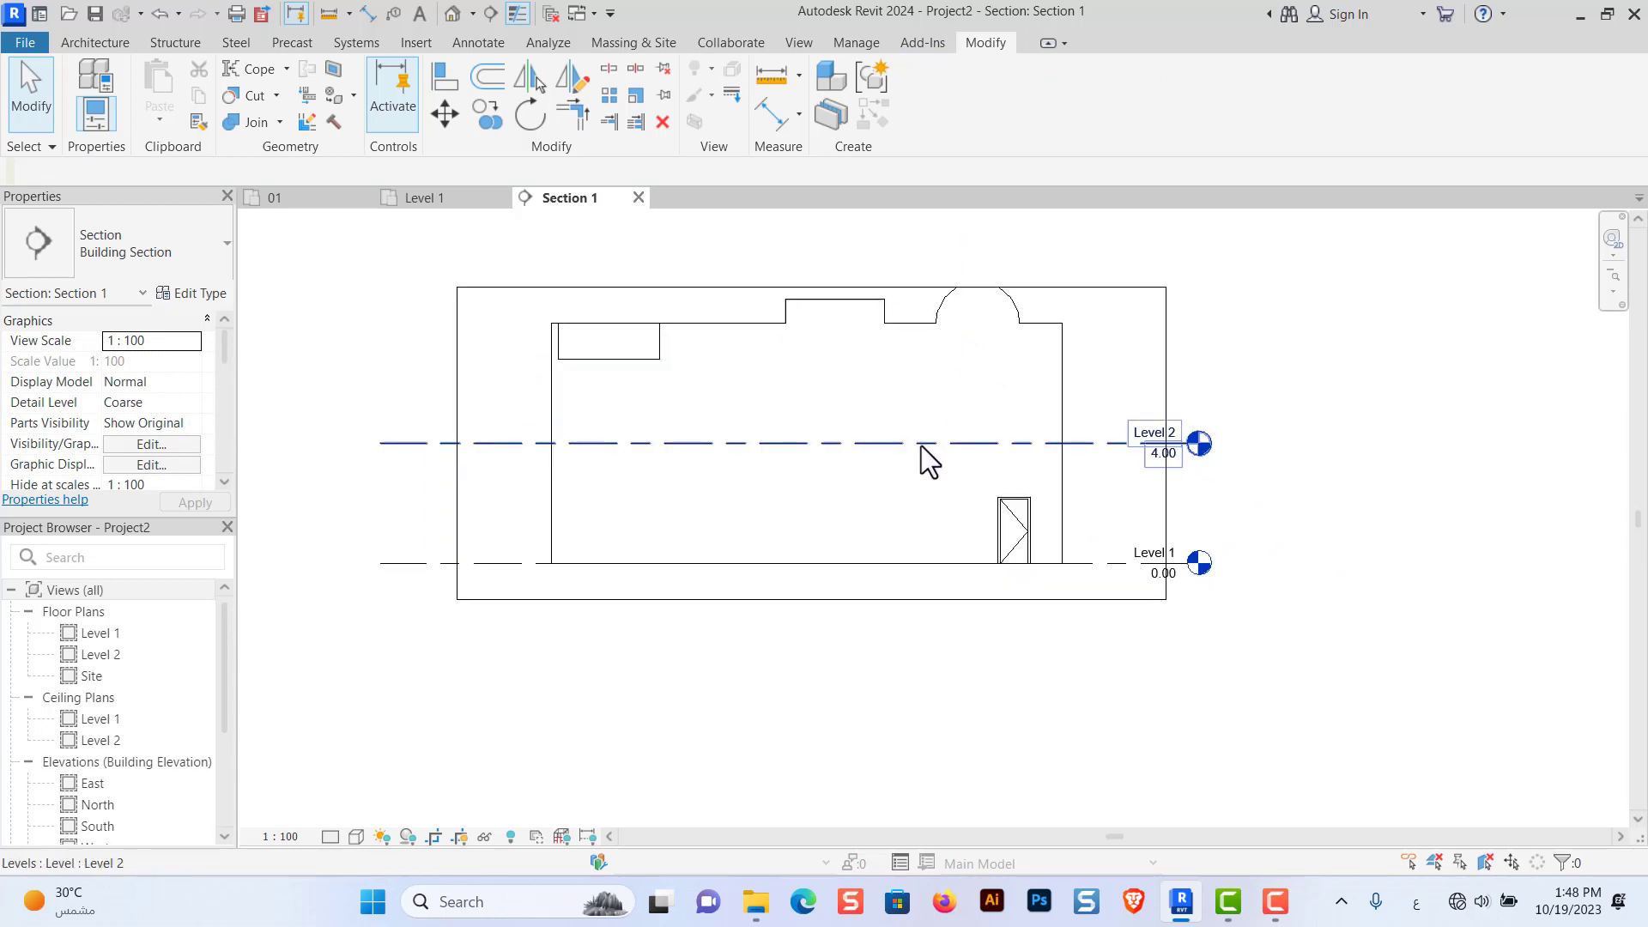
left_click(1063, 287)
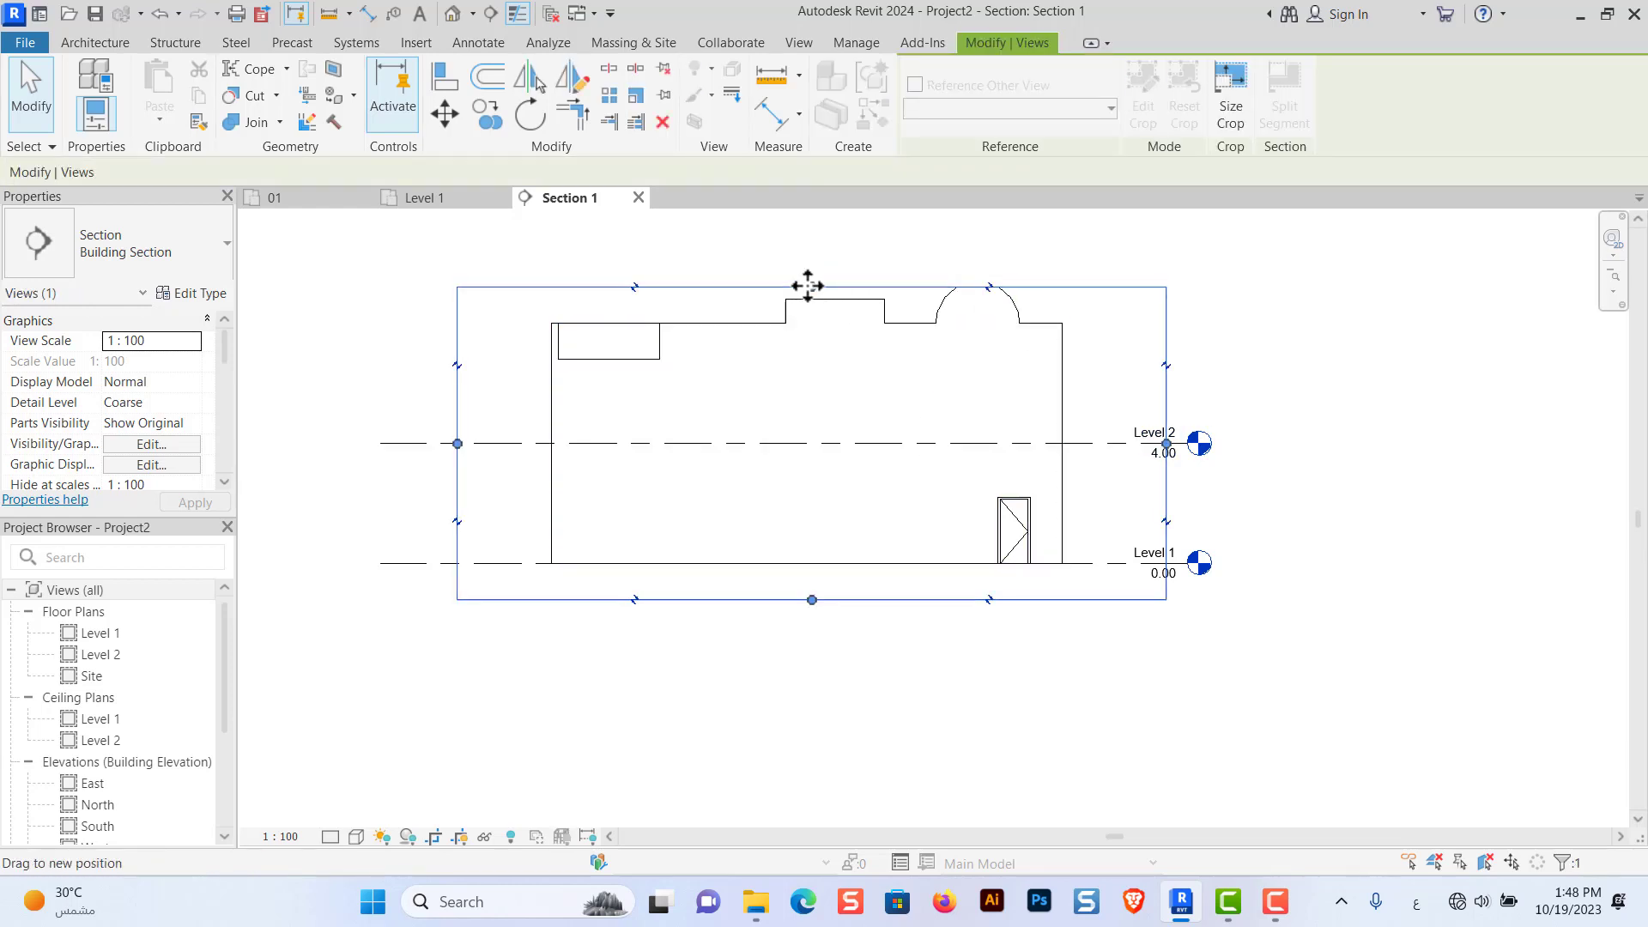
left_click_drag(811, 287, 809, 223)
scroll(872, 453, "down", 1)
scroll(788, 410, "up", 1)
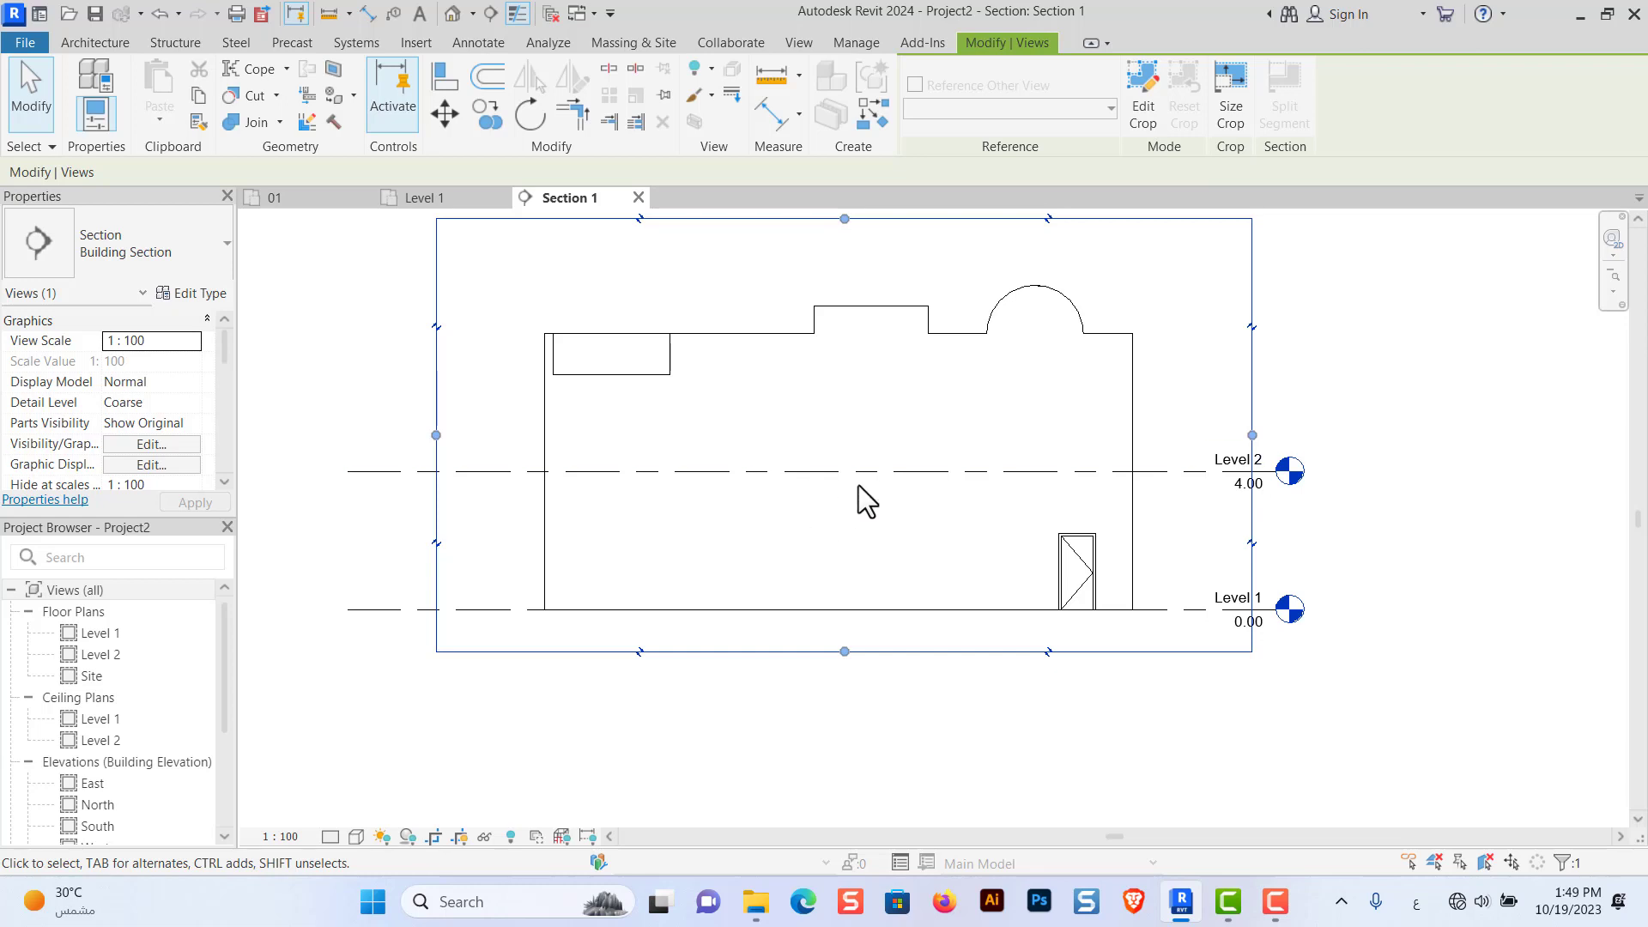
Reopen the wall's profile and draw a tall rectangular opening.
left_click(656, 379)
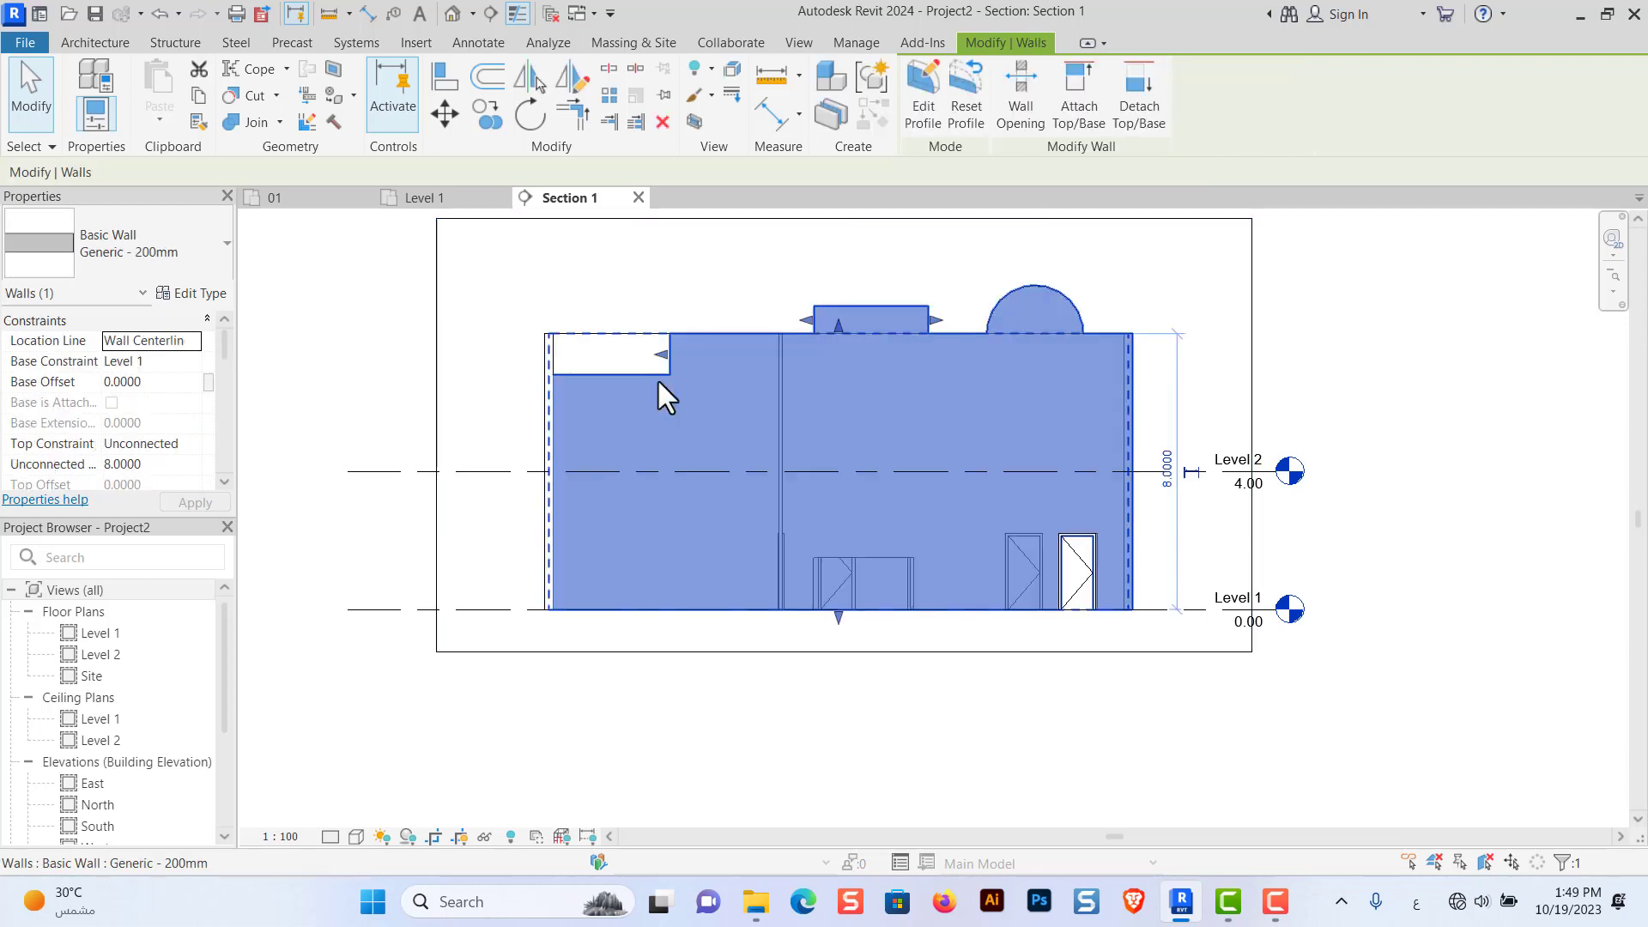
left_click(923, 131)
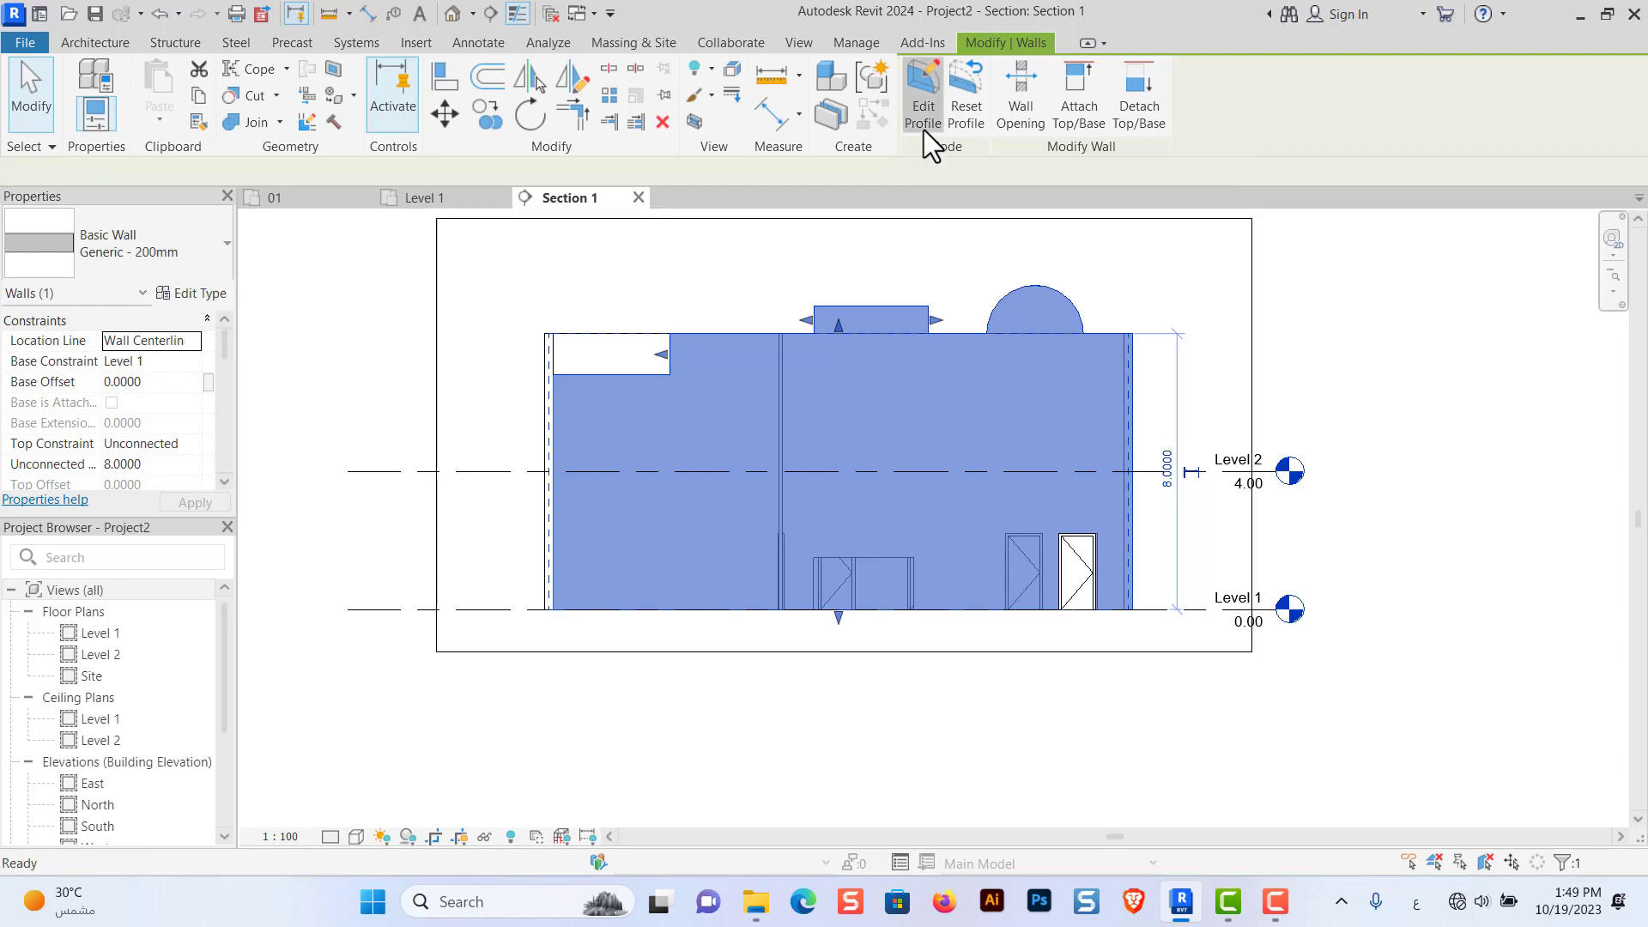
left_click(986, 74)
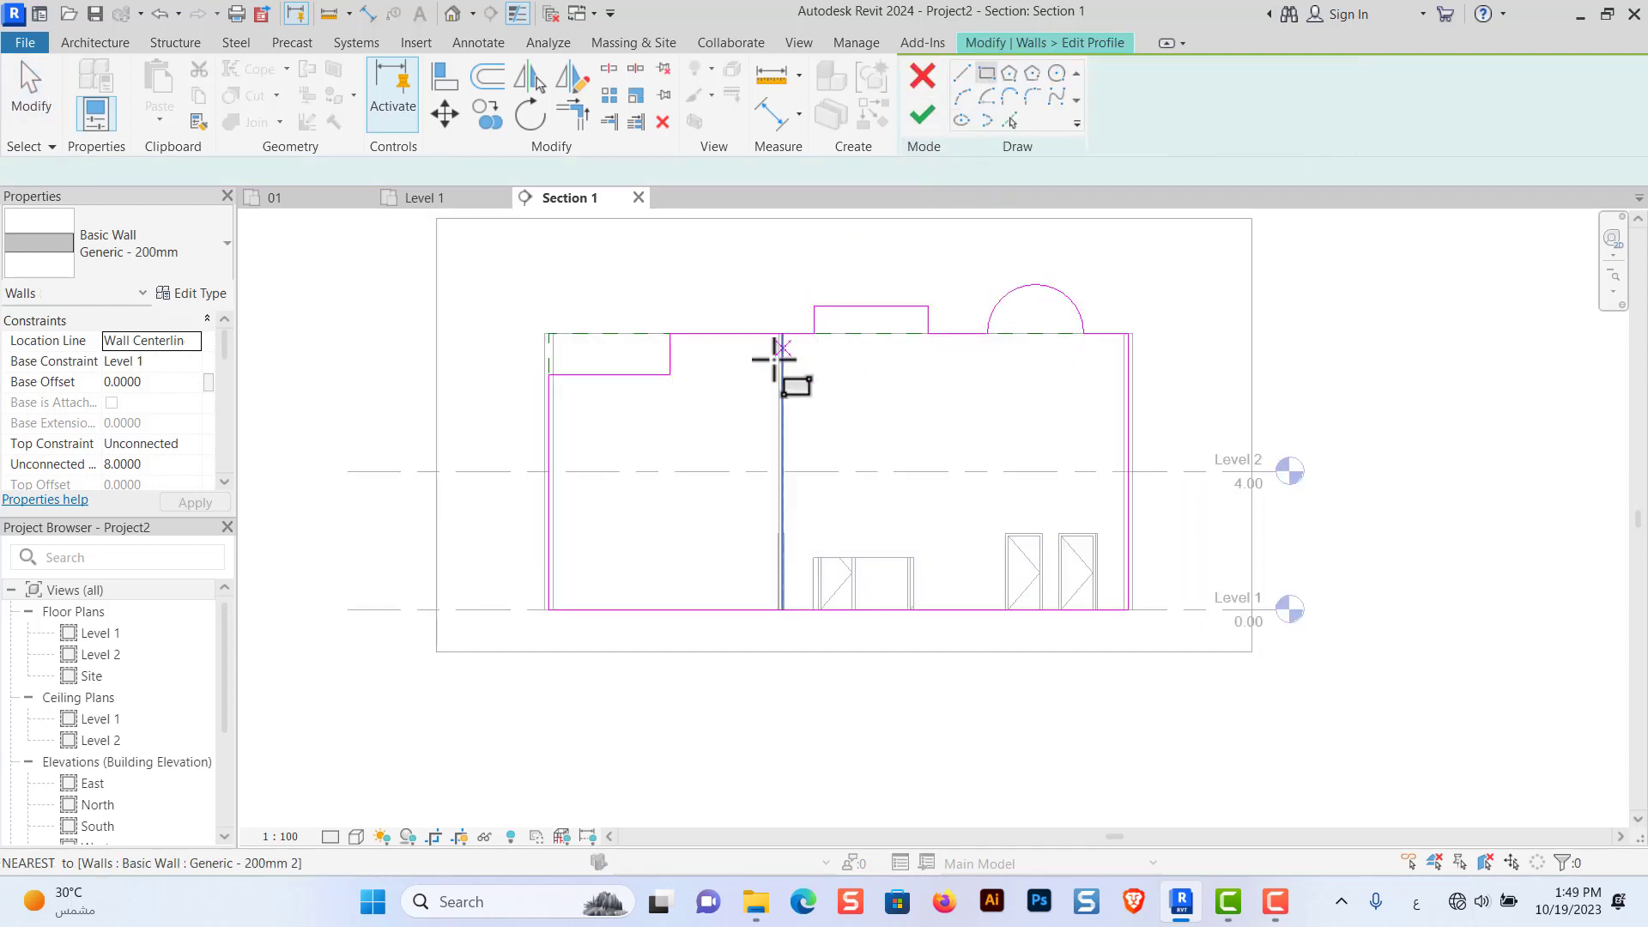
left_click(621, 437)
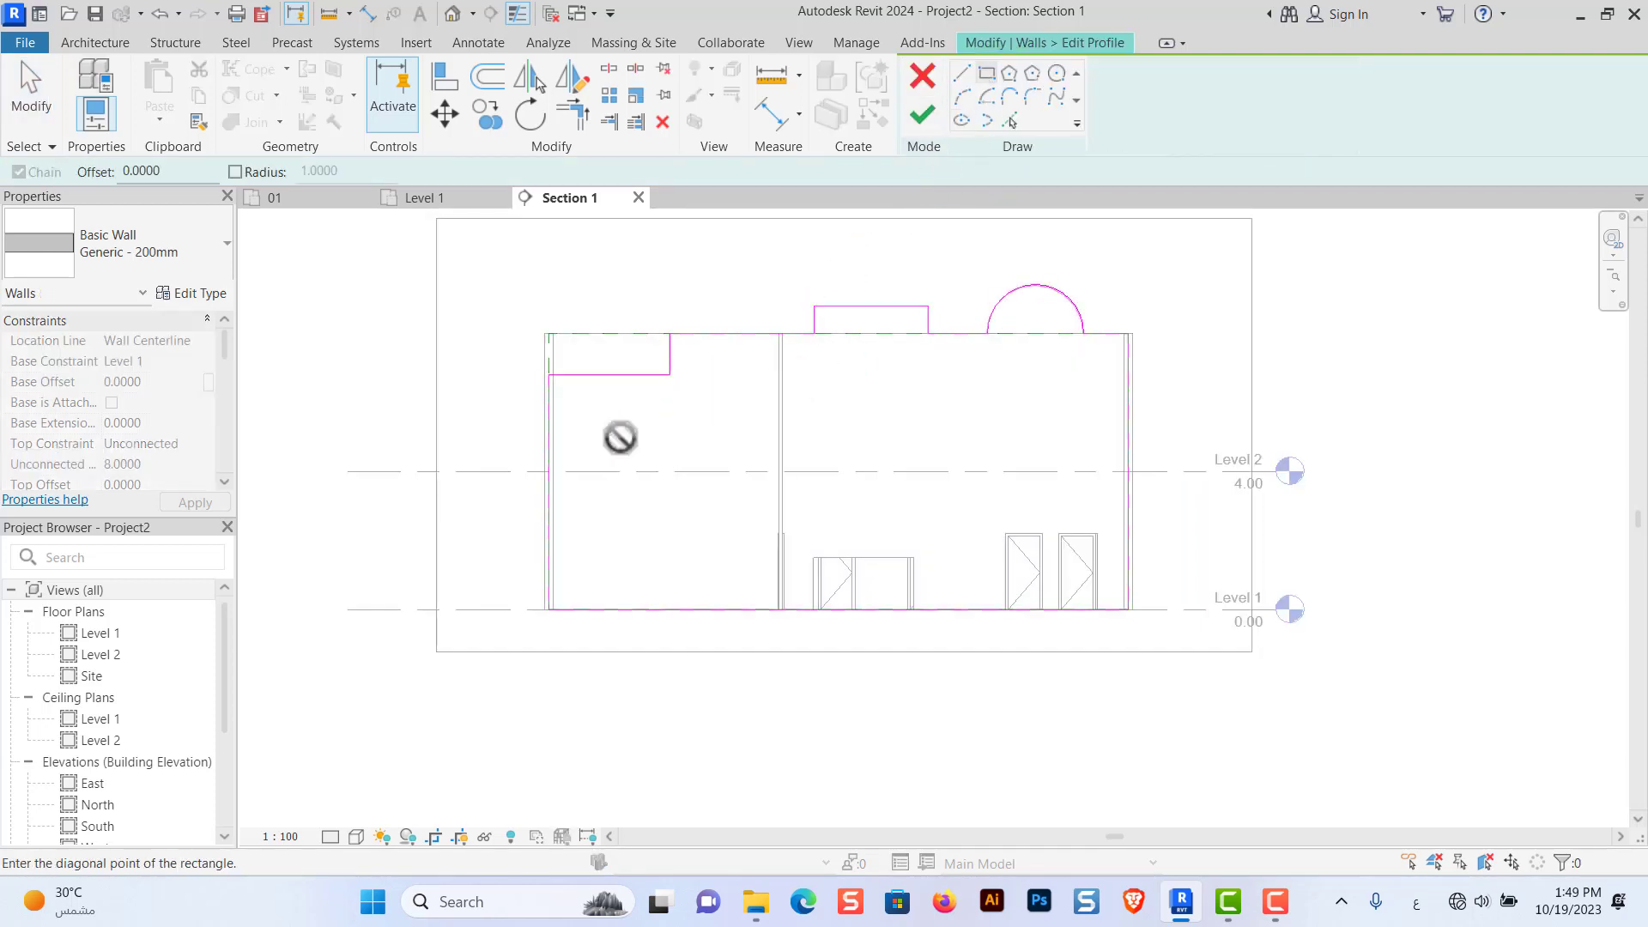
left_click(652, 575)
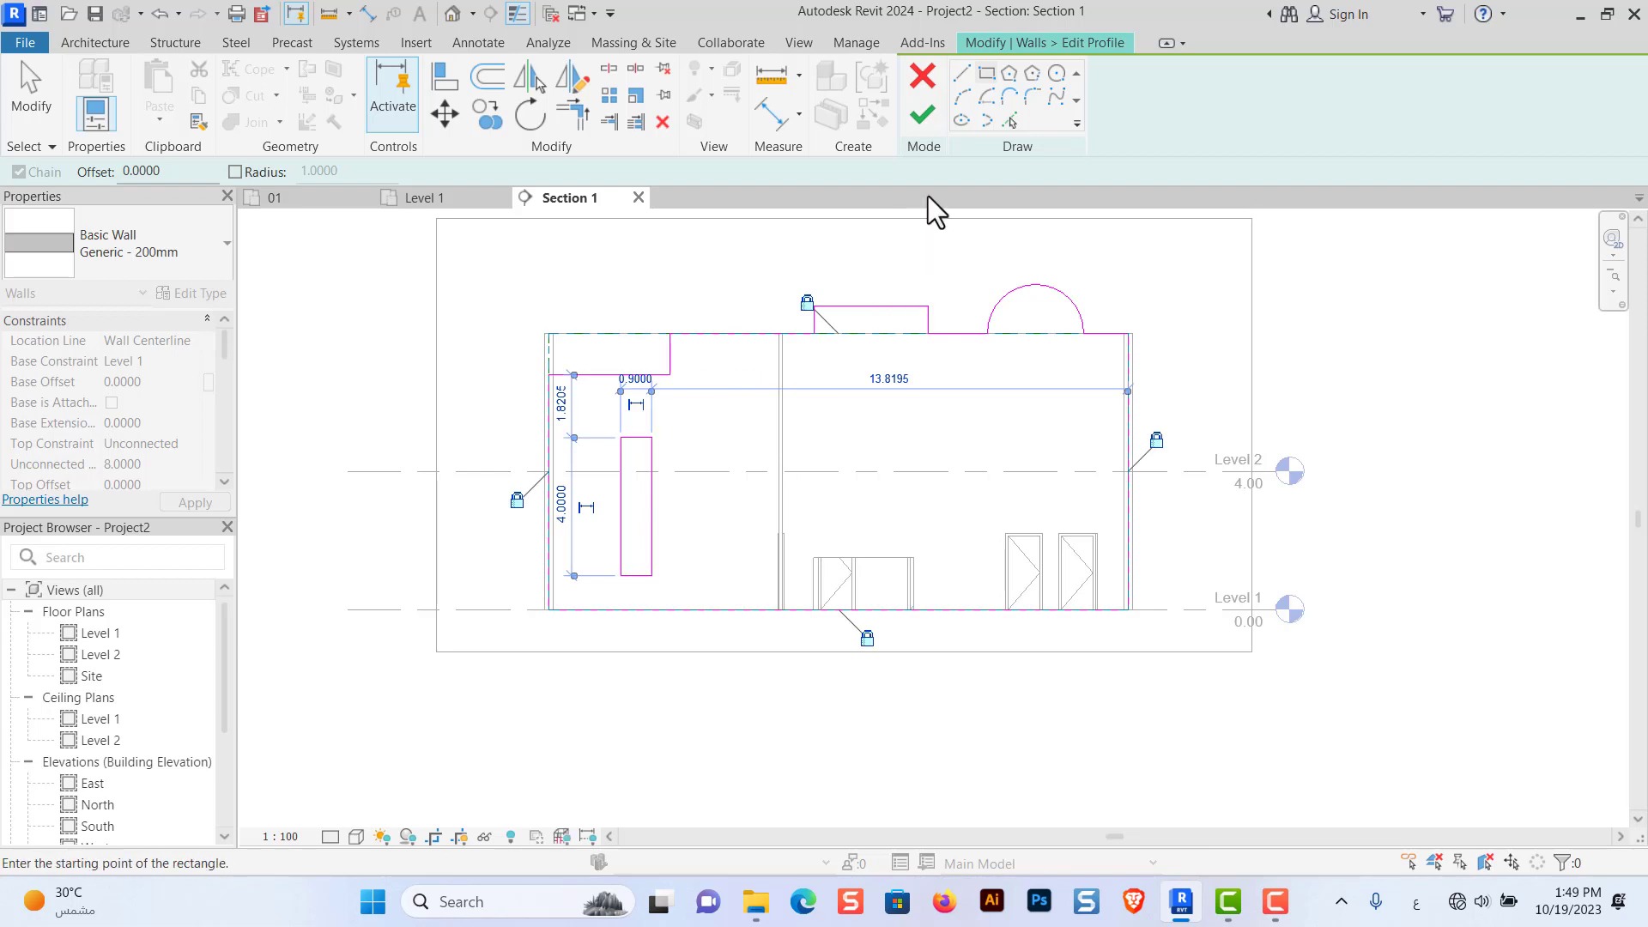
Add circular openings of radius 0.9 near the arch and 0.8 beside it.
left_click(1057, 74)
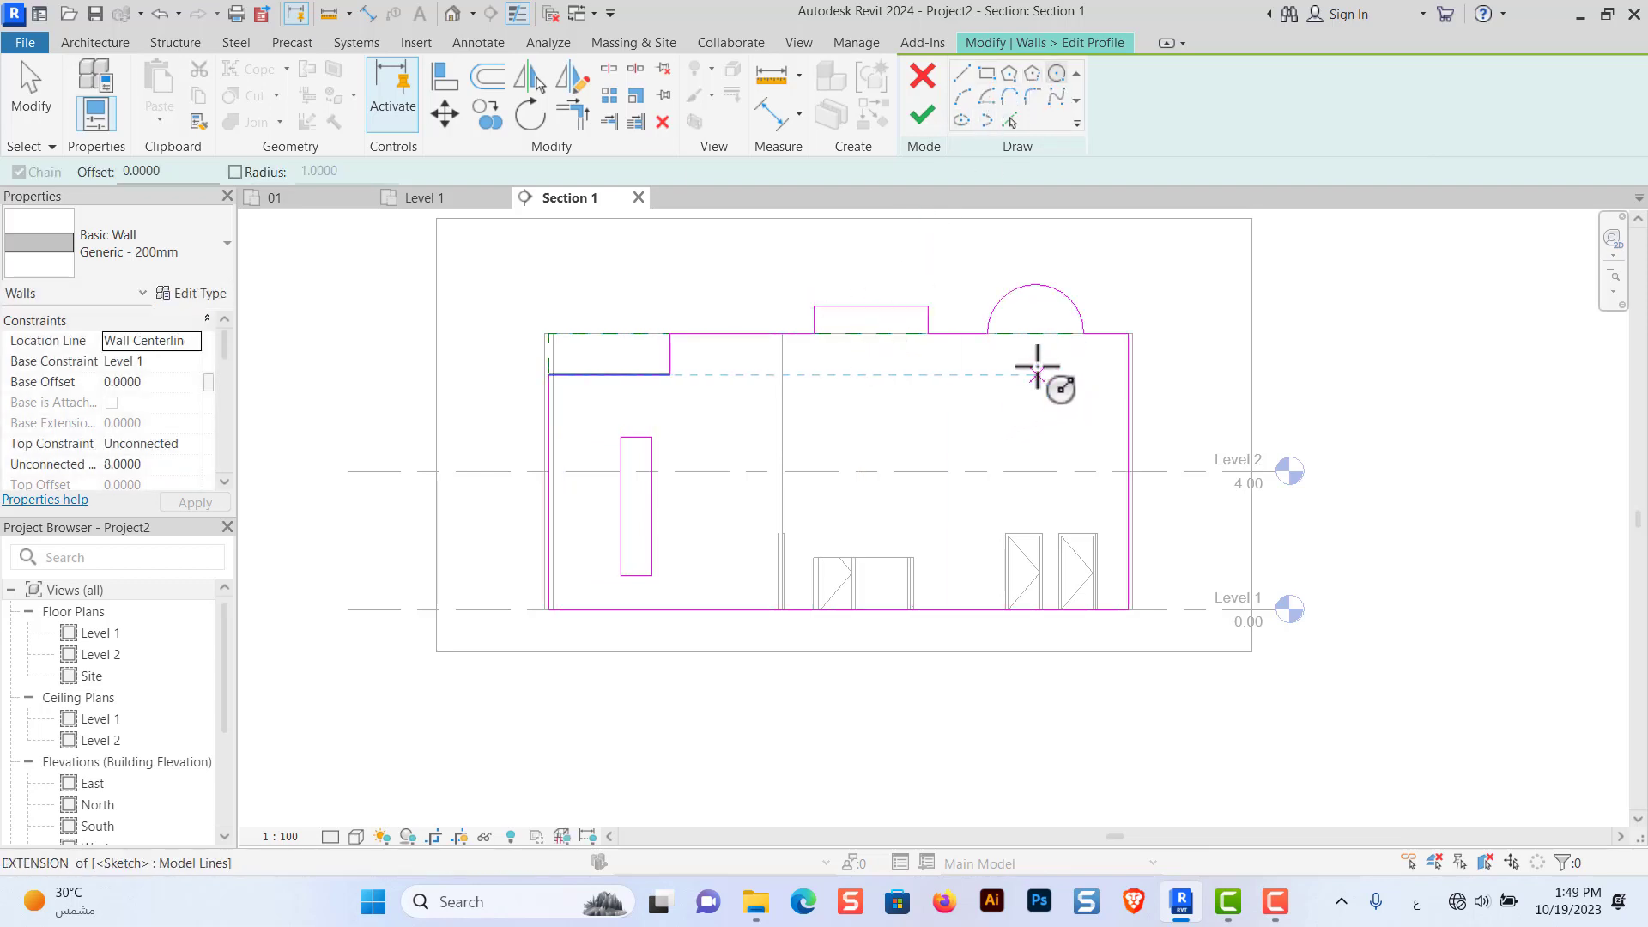
left_click(1034, 375)
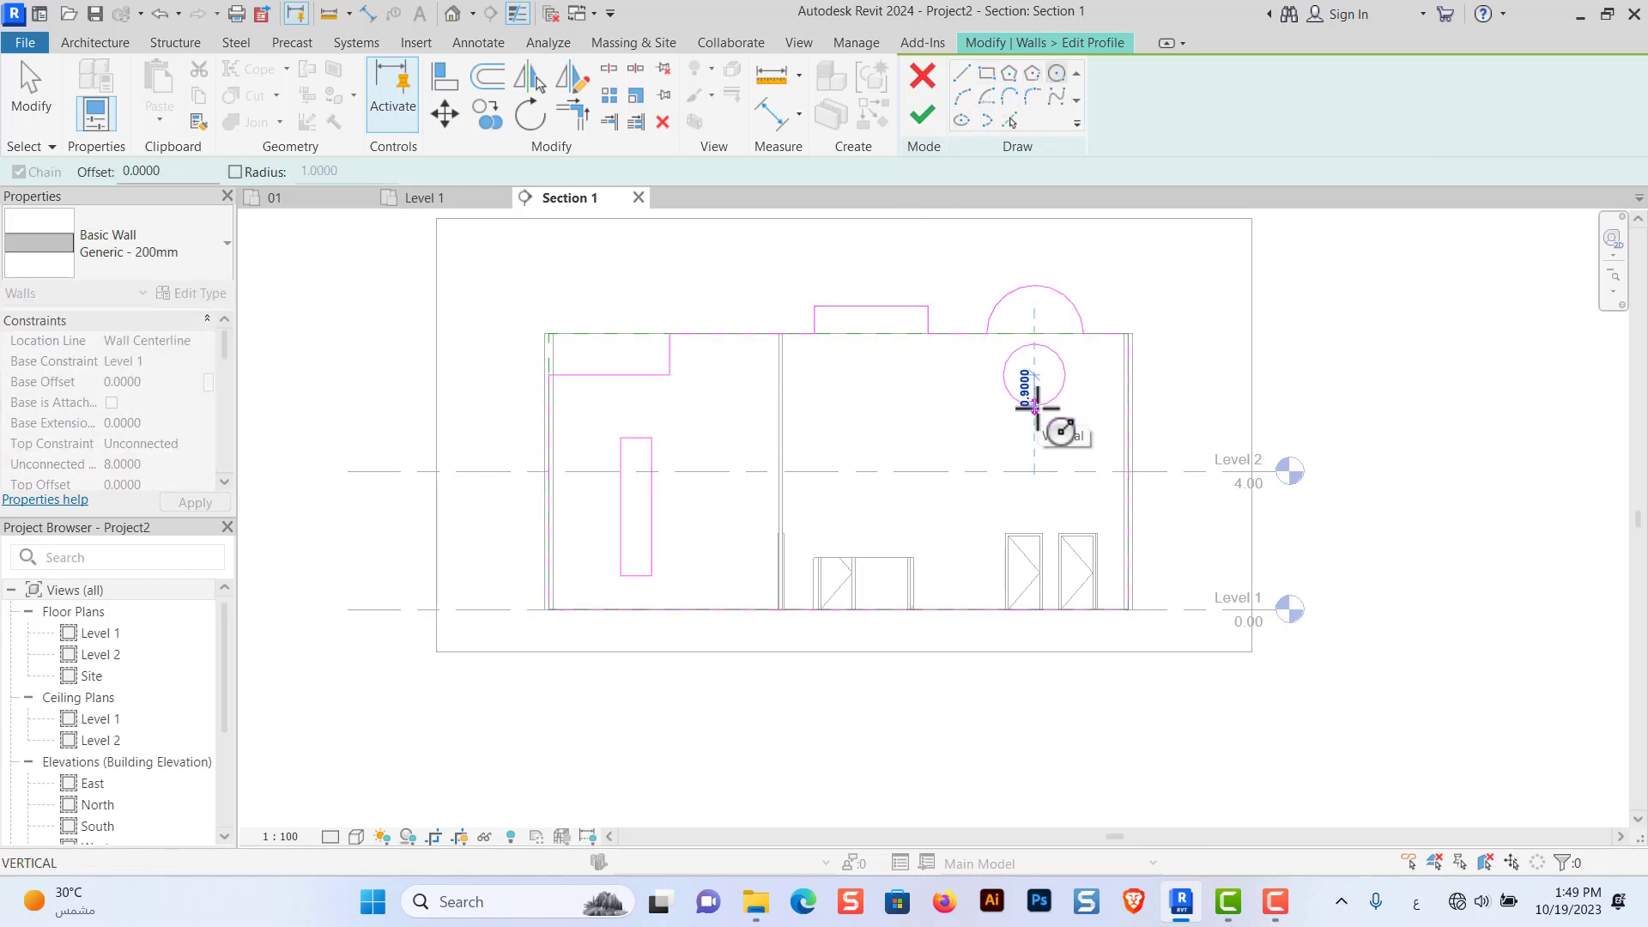
left_click(1027, 405)
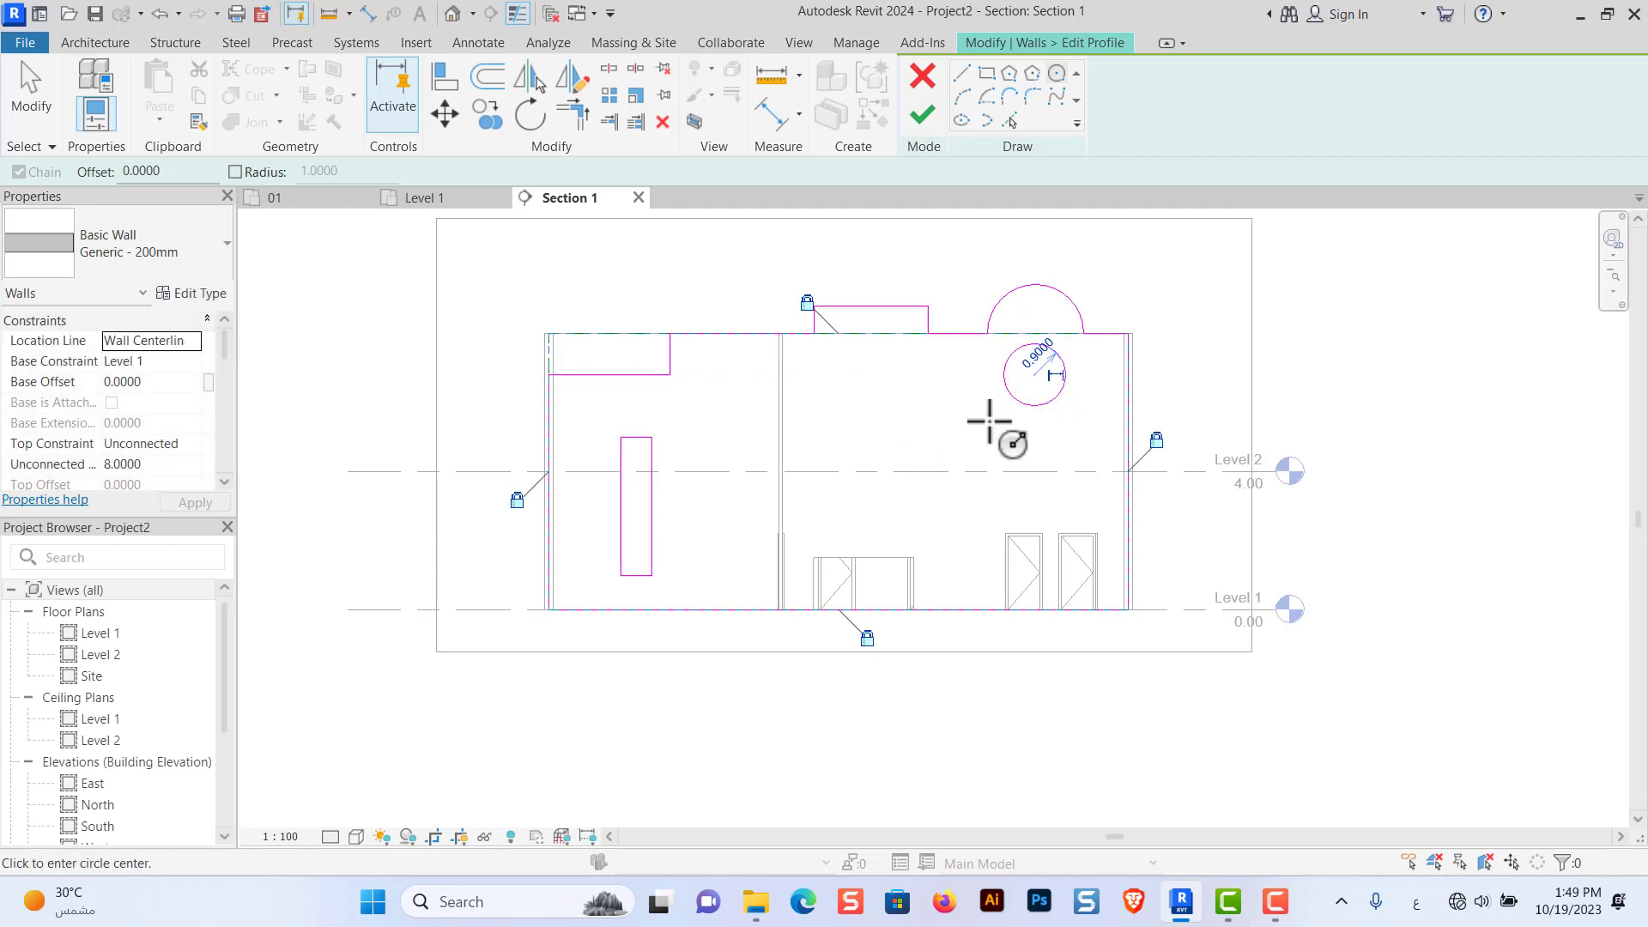
left_click(881, 375)
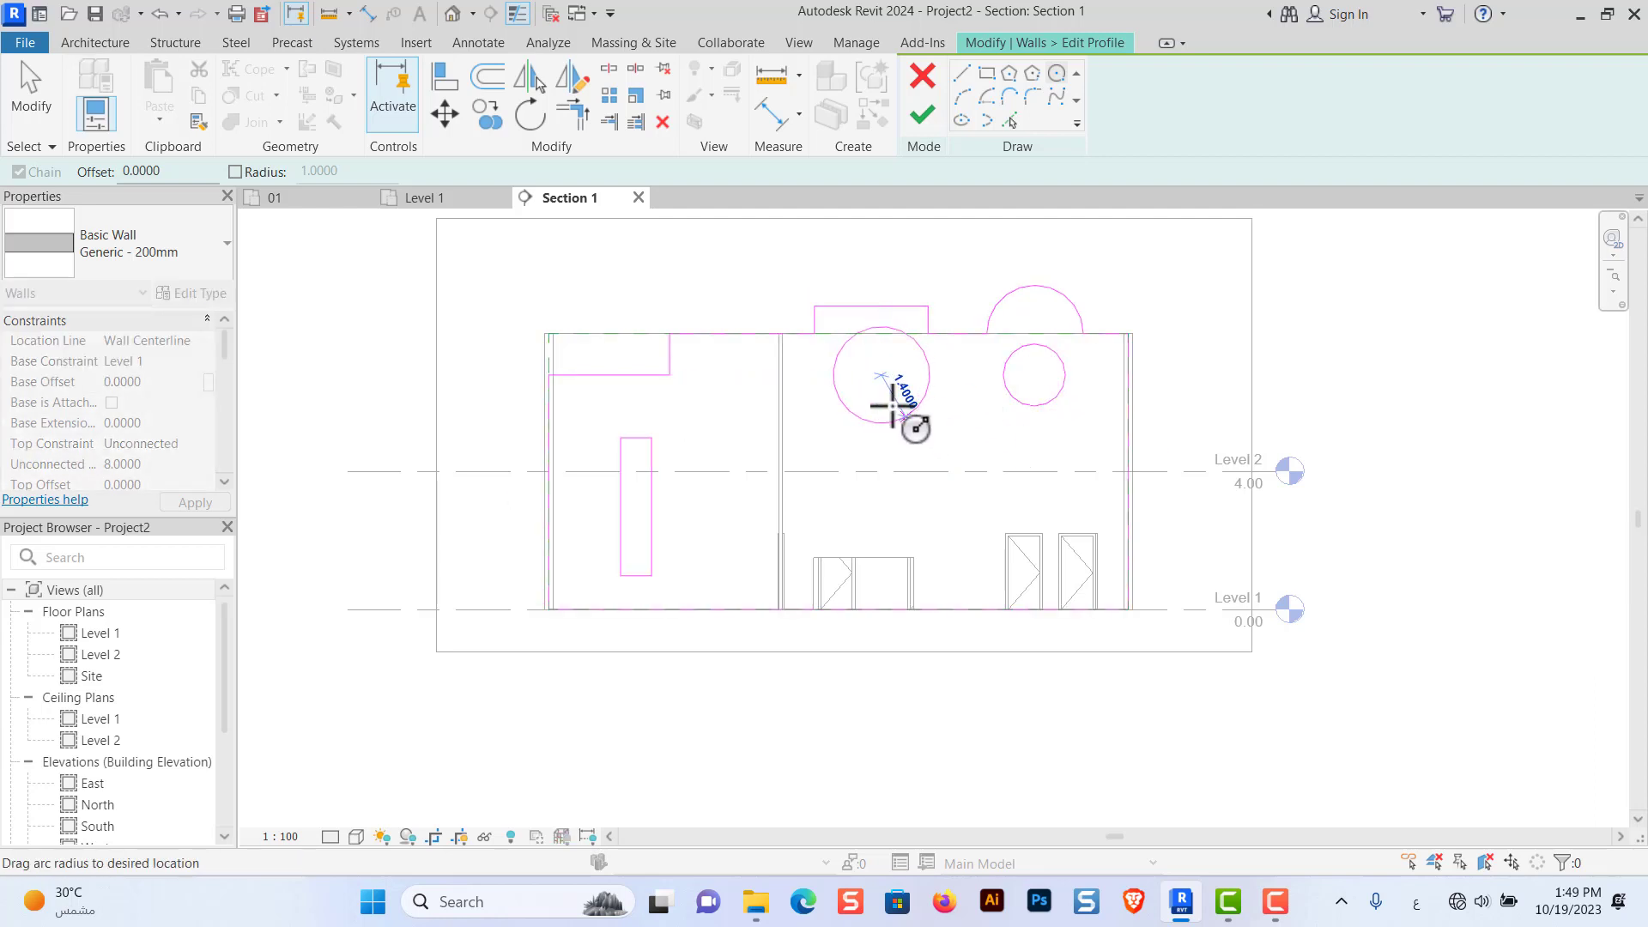
left_click(901, 394)
Draw a long horizontal rectangular opening and finish the profile so all openings cut through.
left_click(987, 73)
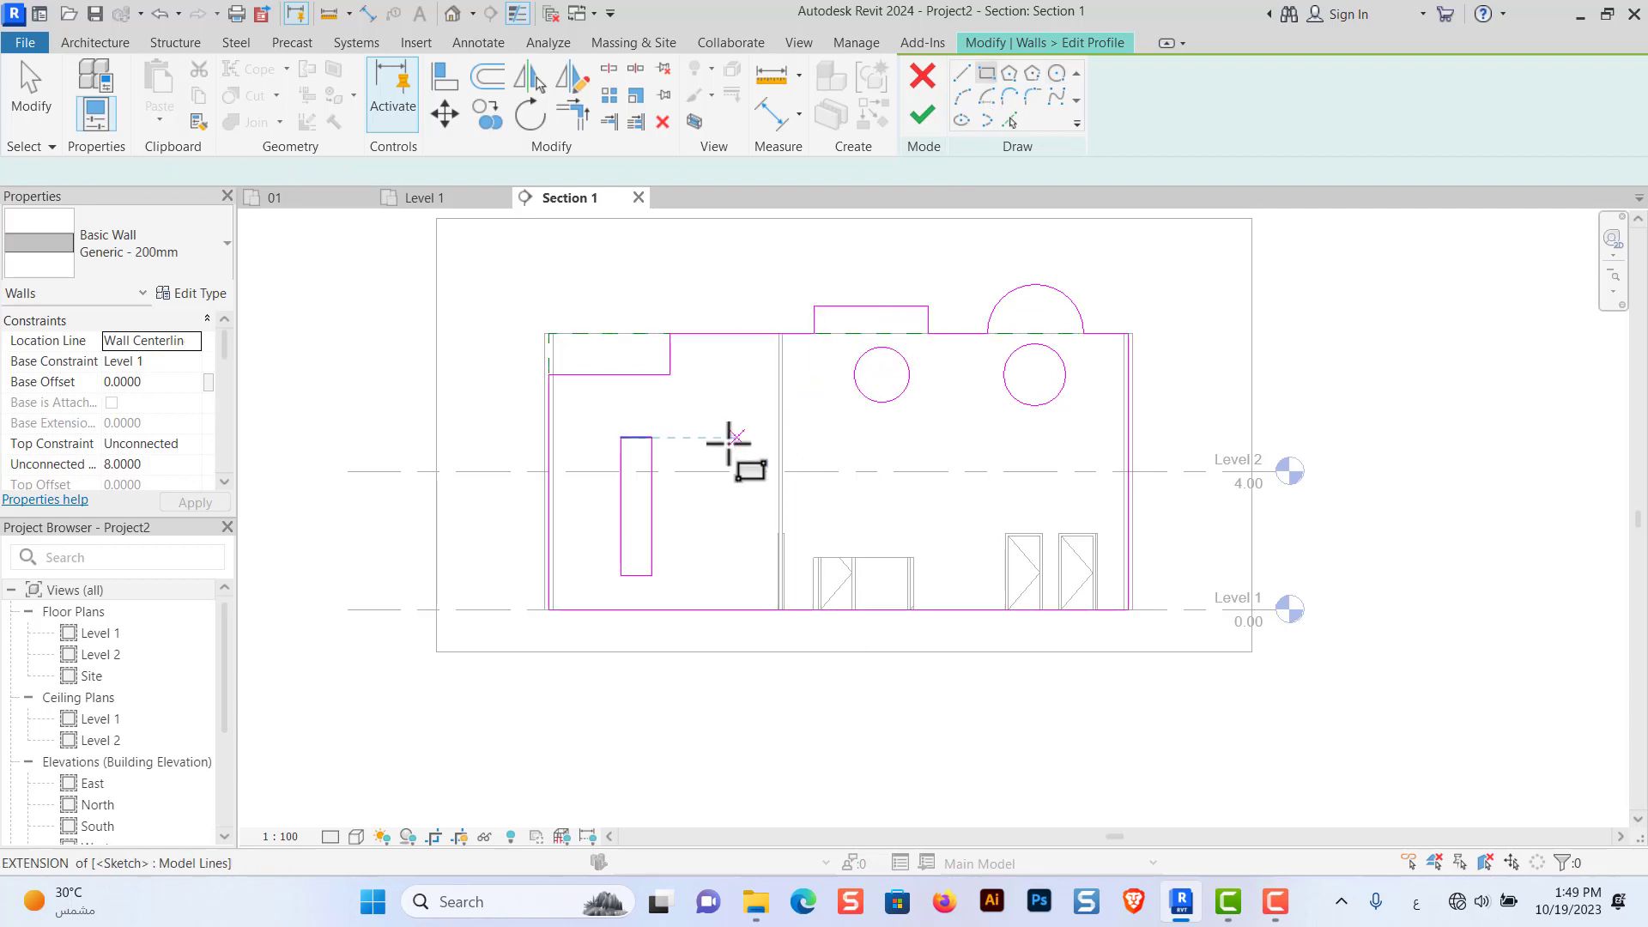
left_click(720, 437)
left_click(1005, 466)
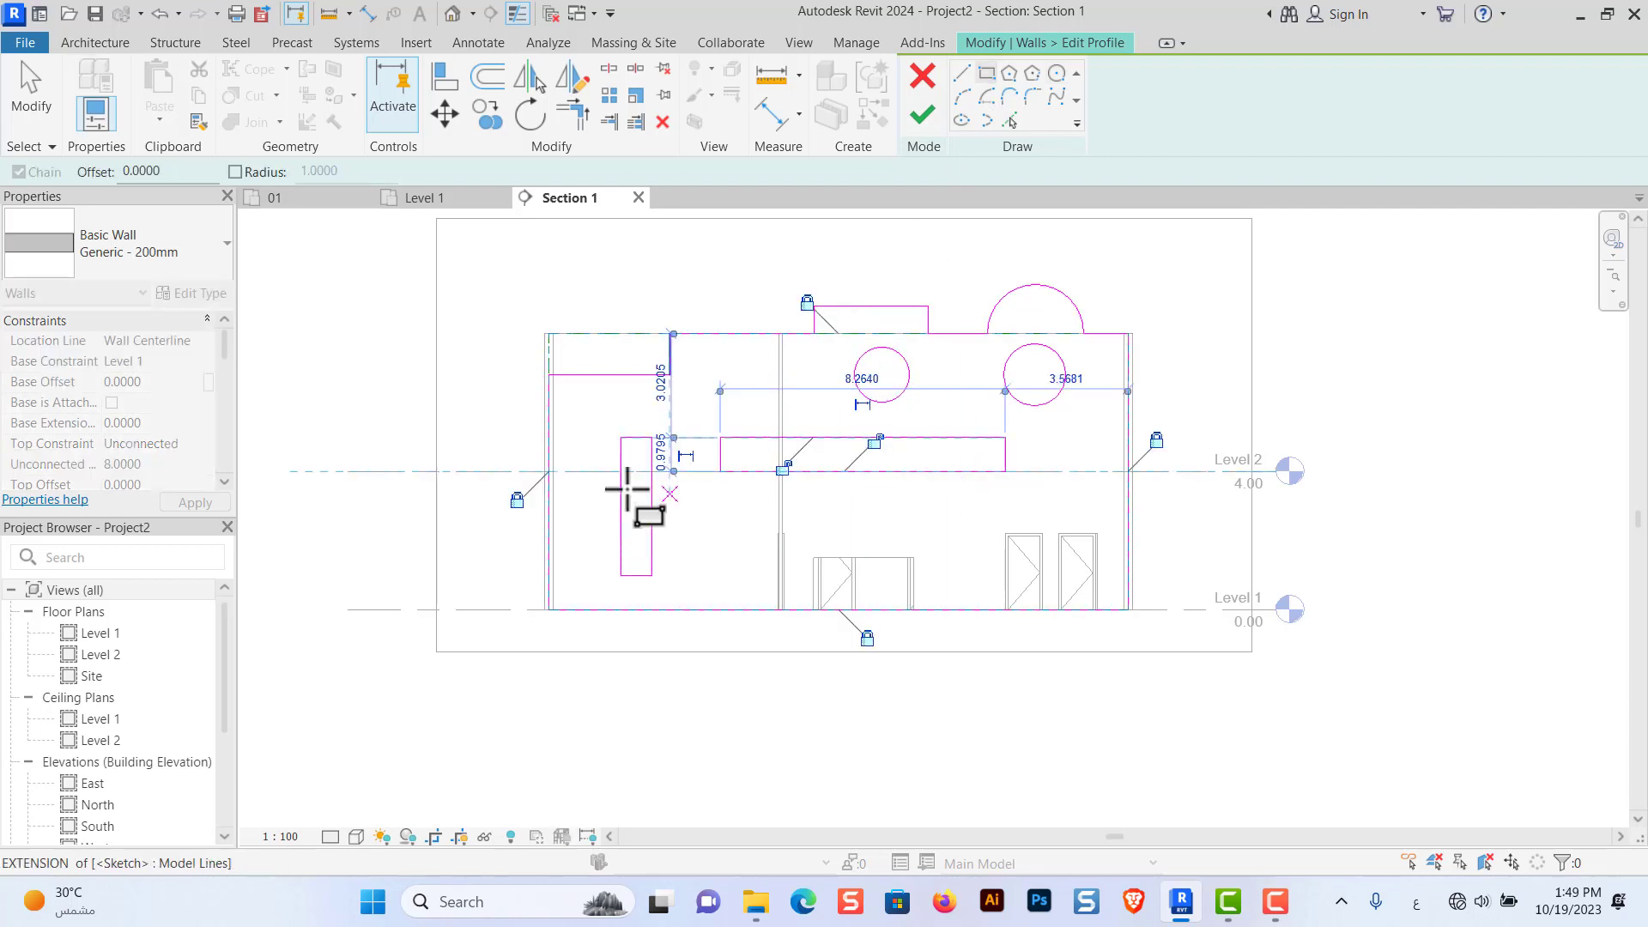
left_click(916, 115)
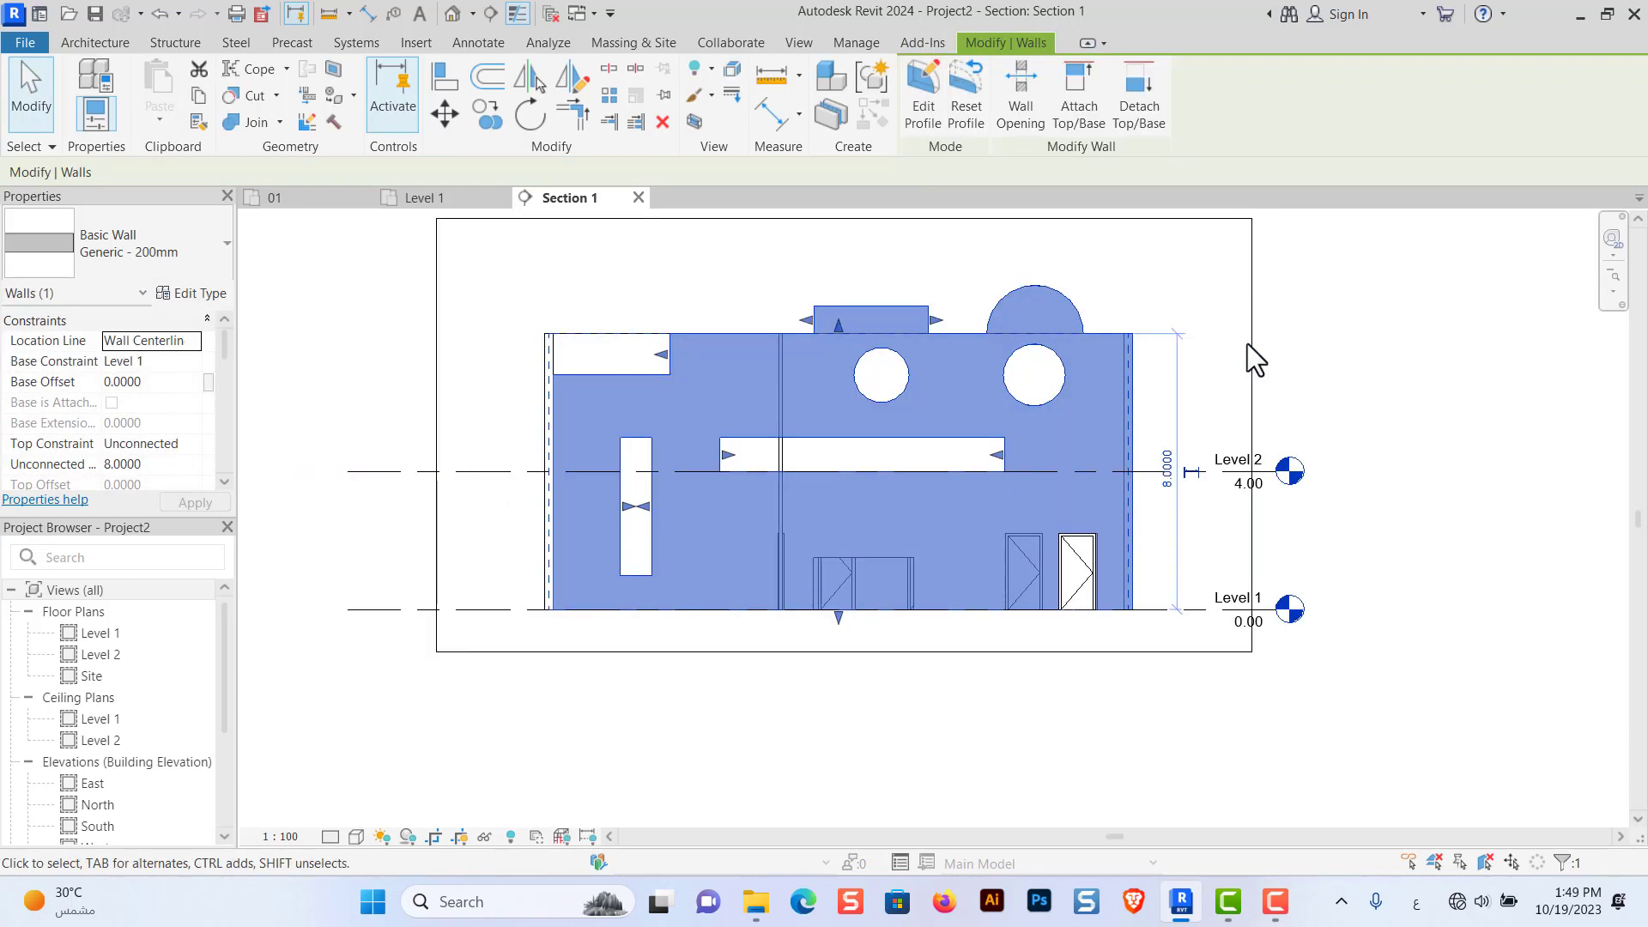
left_click(1384, 334)
Zoom in and out on Section 1 to inspect the wall's openings.
scroll(977, 433, "up", 2)
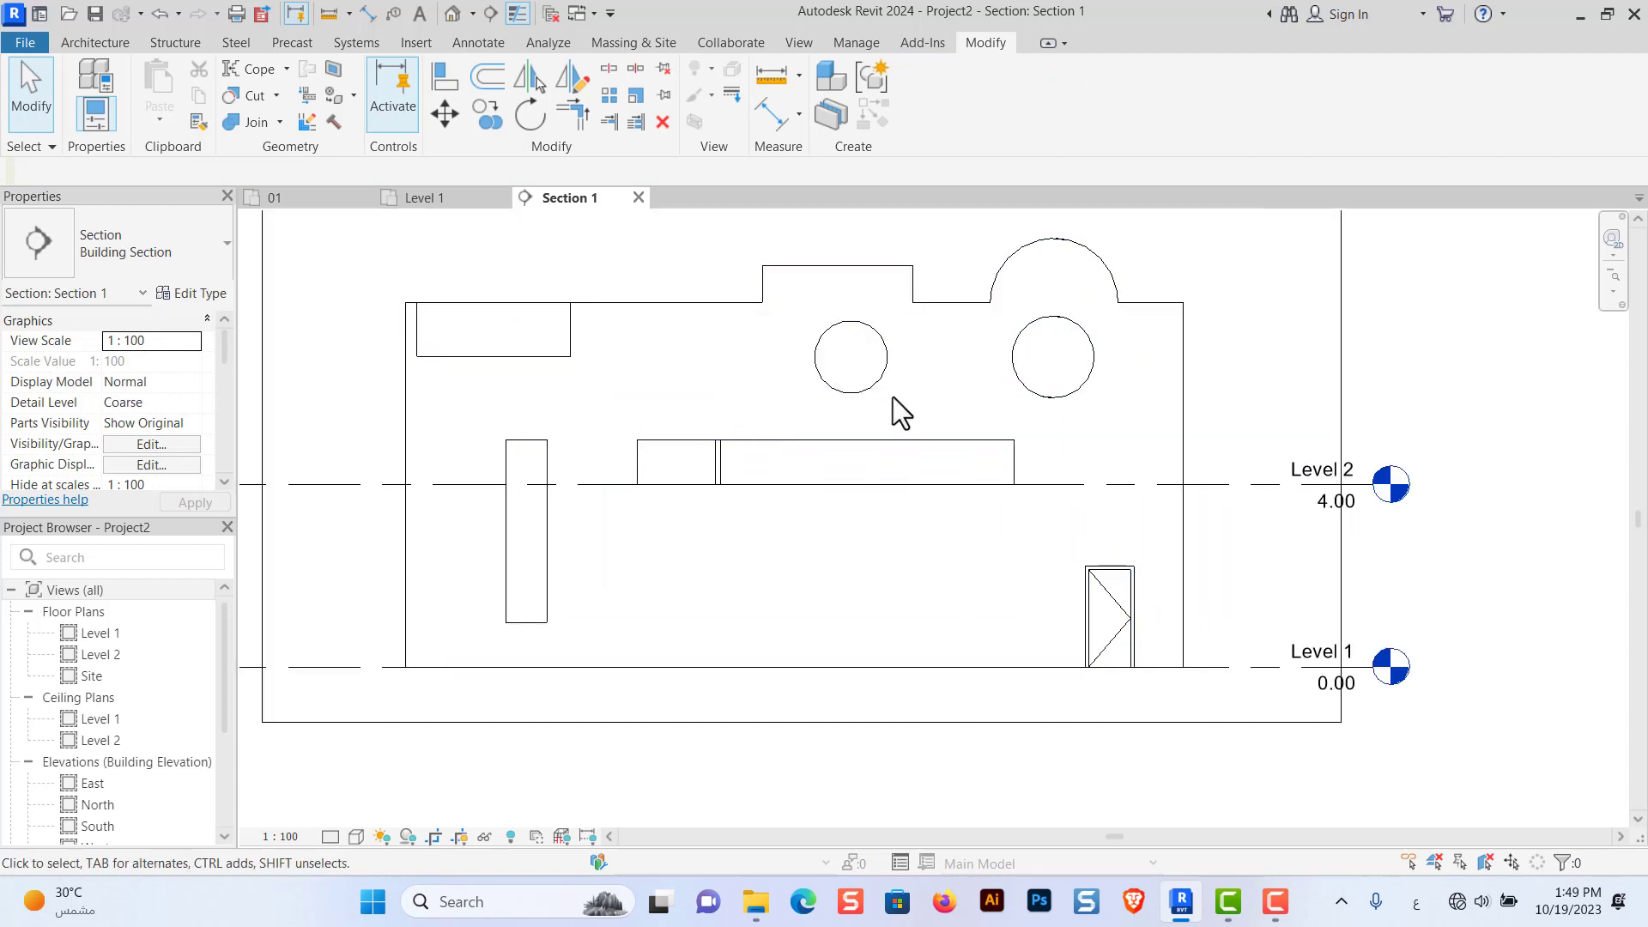
scroll(888, 394, "down", 1)
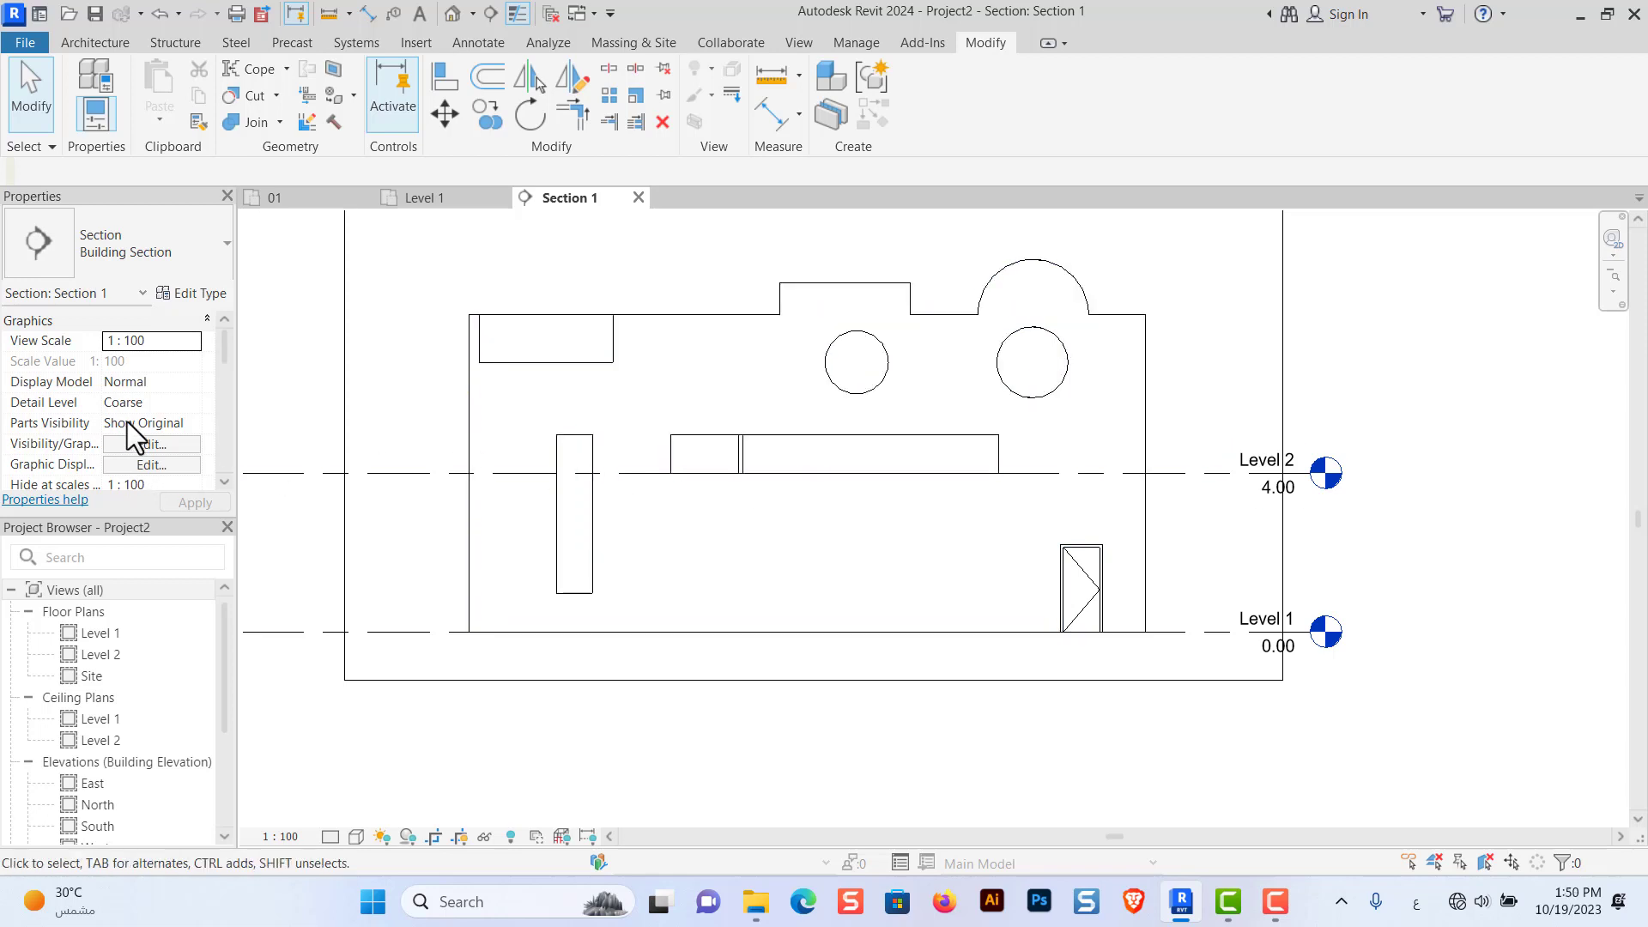
Switch to the Level 1 floor plan and zoom in on it.
left_click(442, 200)
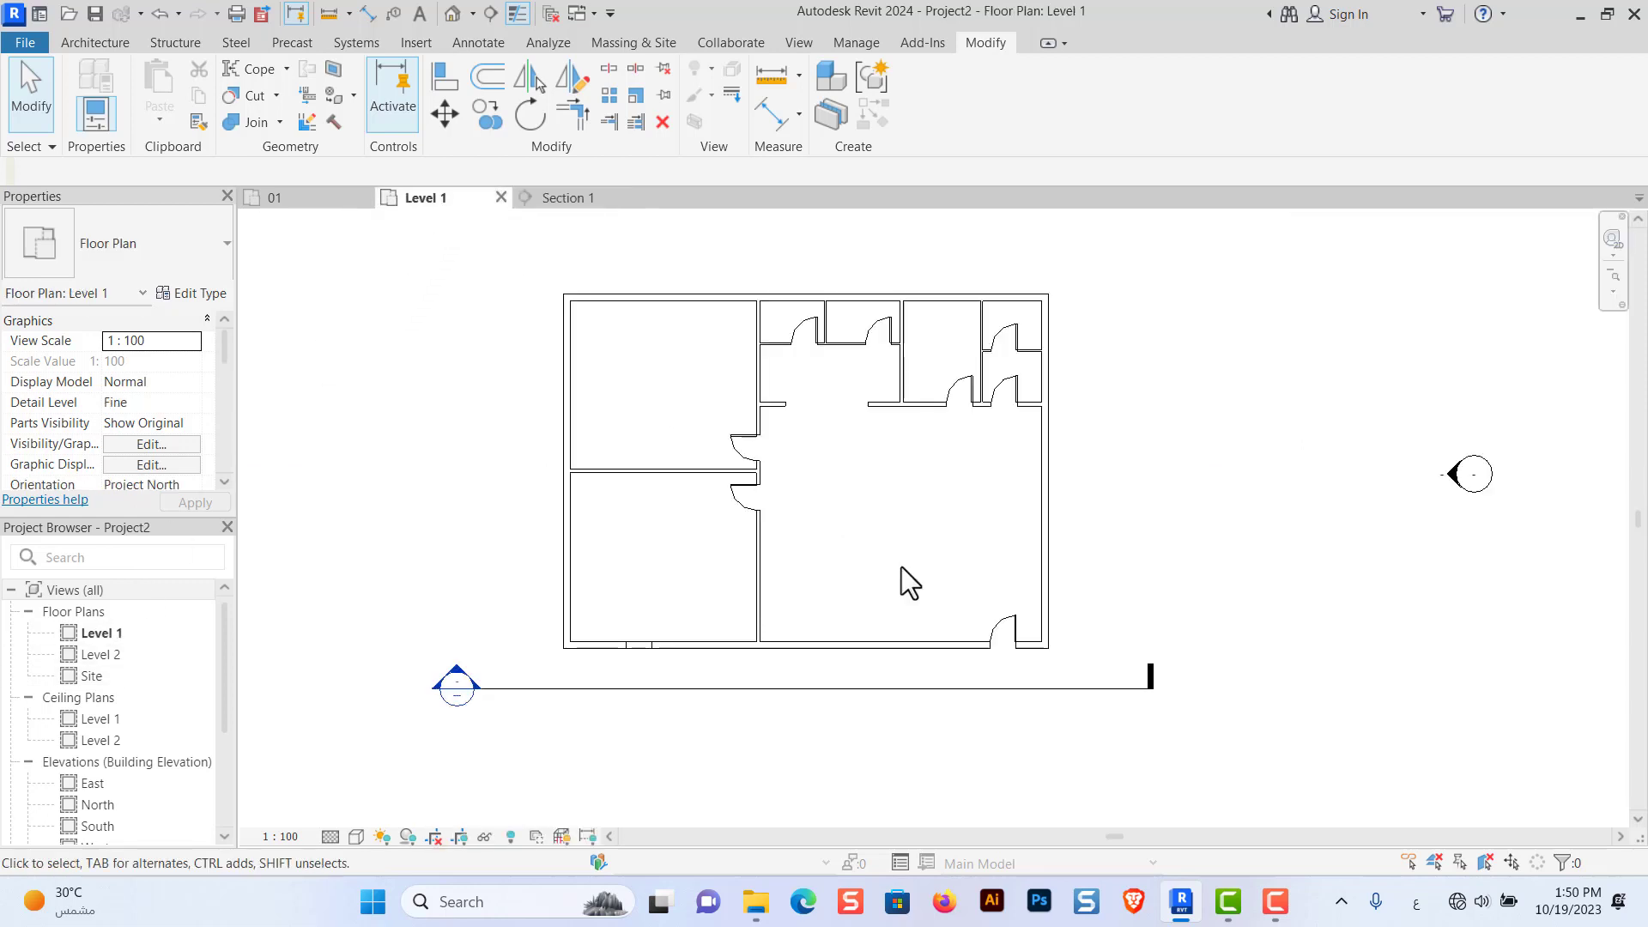
scroll(744, 714, "up", 3)
scroll(698, 637, "up", 1)
scroll(872, 575, "down", 1)
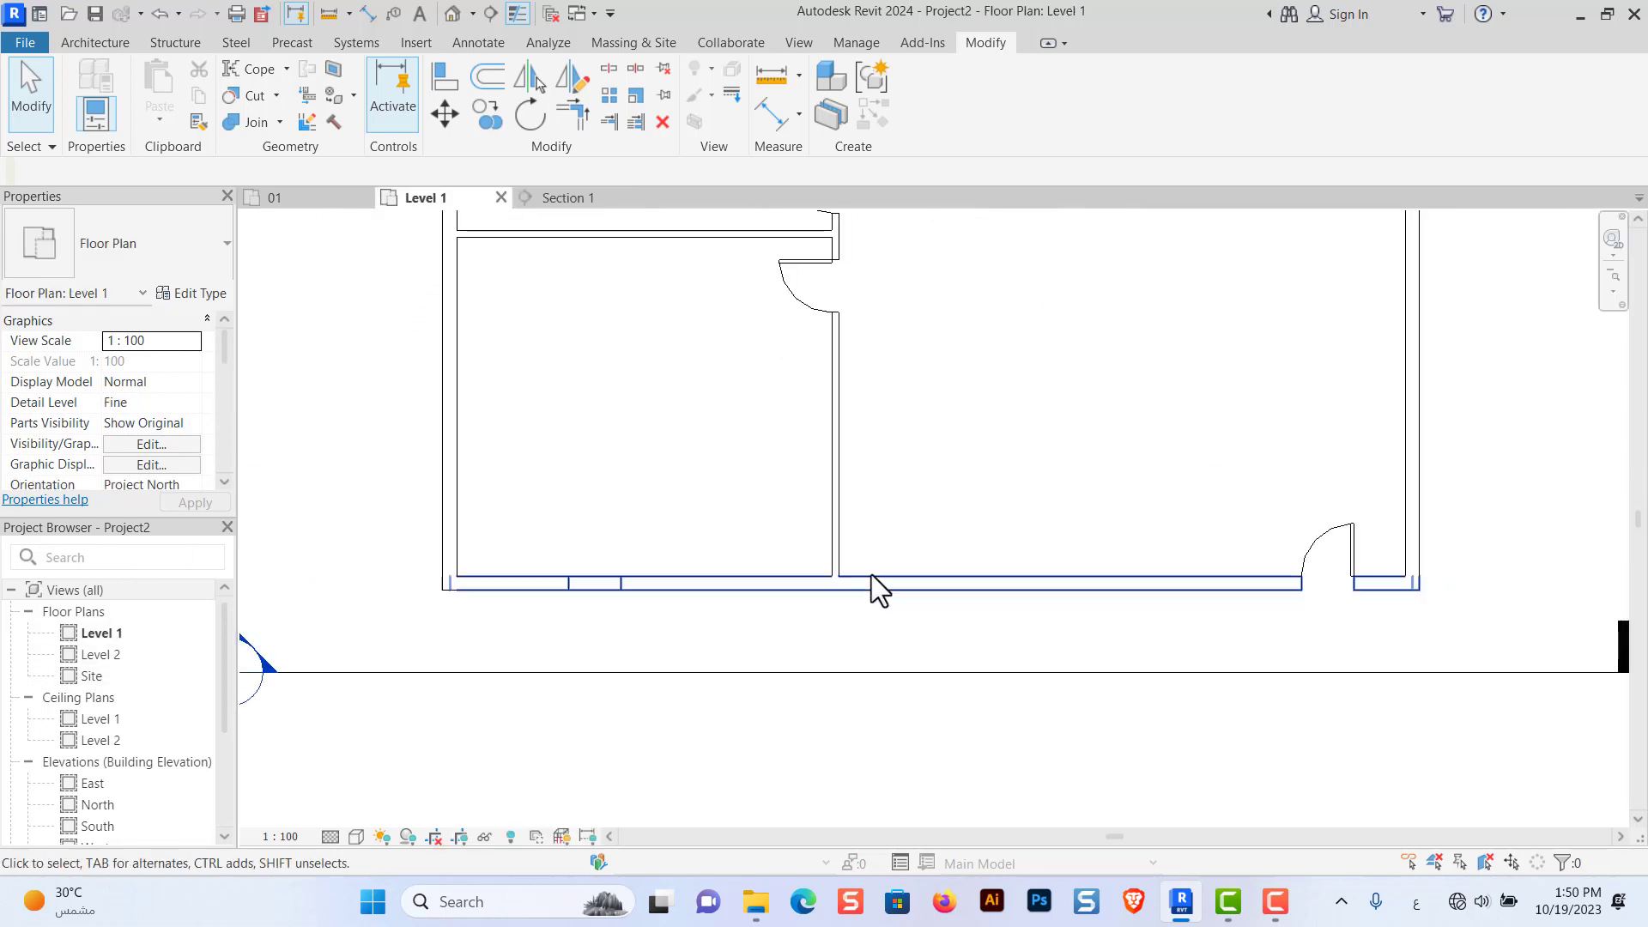
scroll(583, 534, "up", 1)
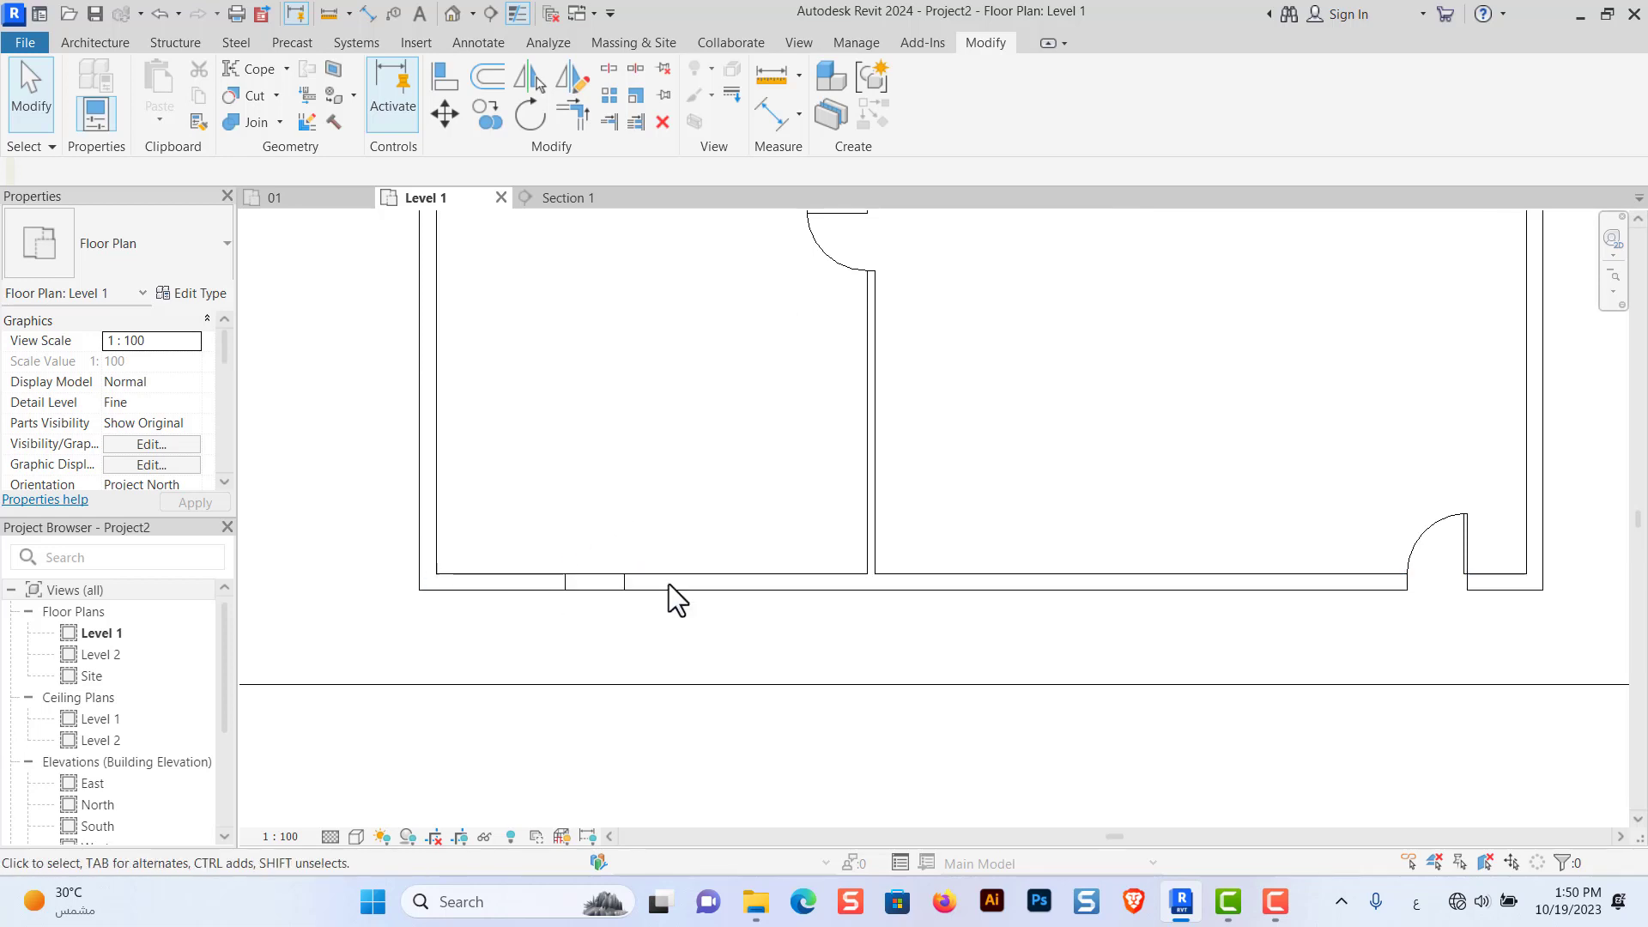
Set the Level 1 plan's visual style to Shaded and zoom out to view it.
left_click(359, 836)
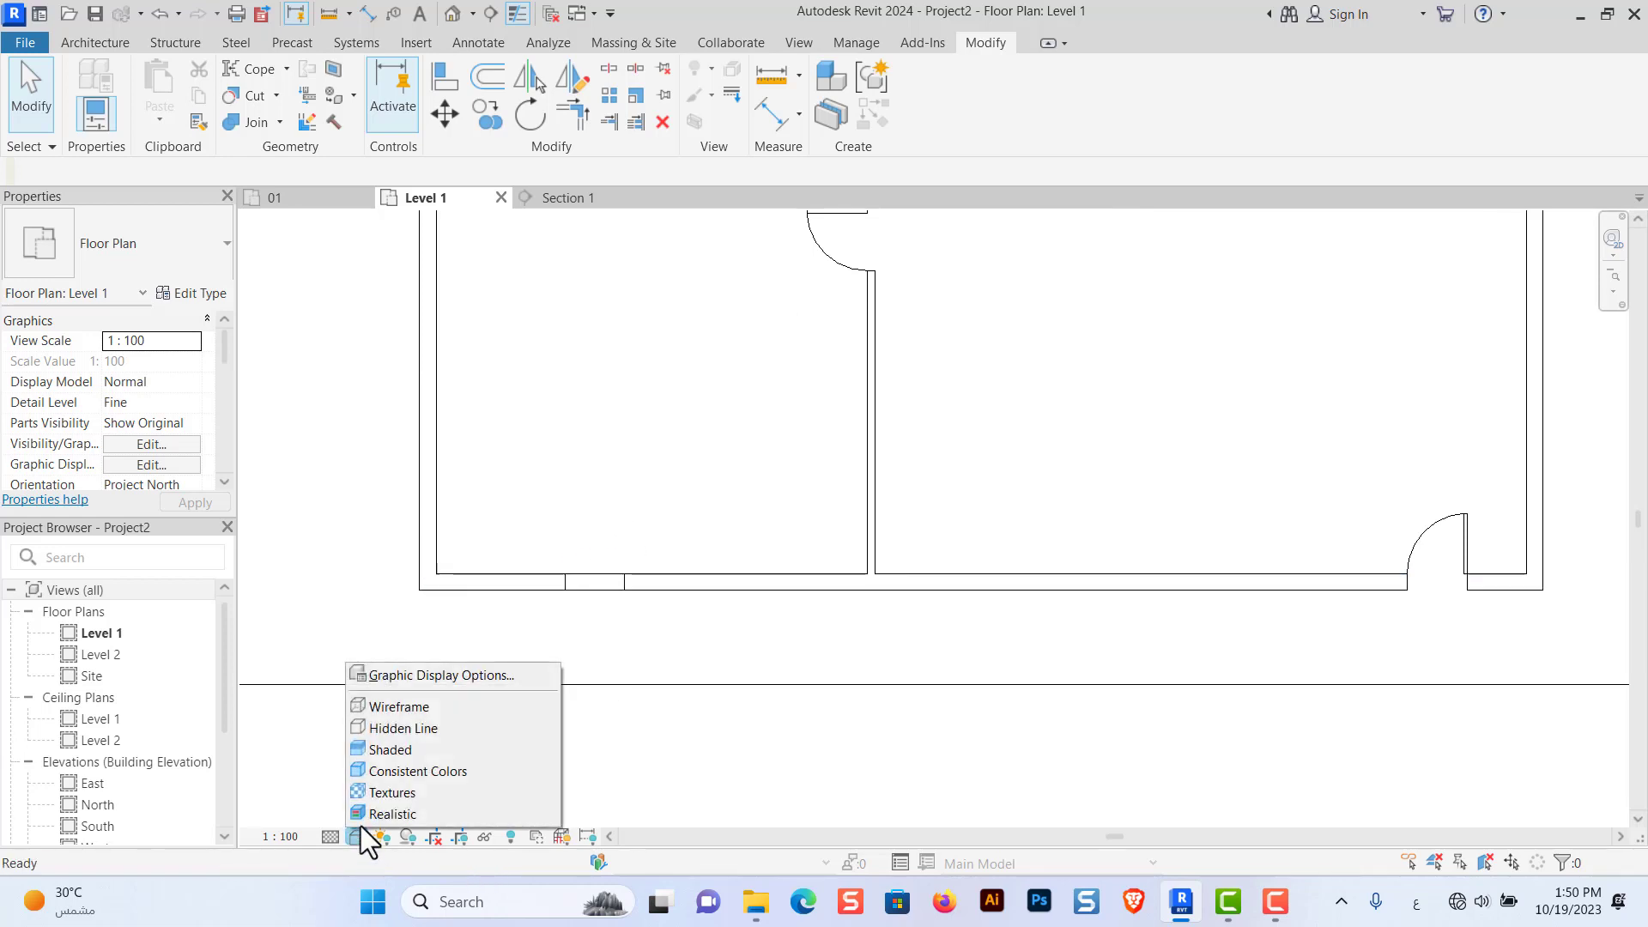
left_click(383, 749)
scroll(883, 669, "down", 2)
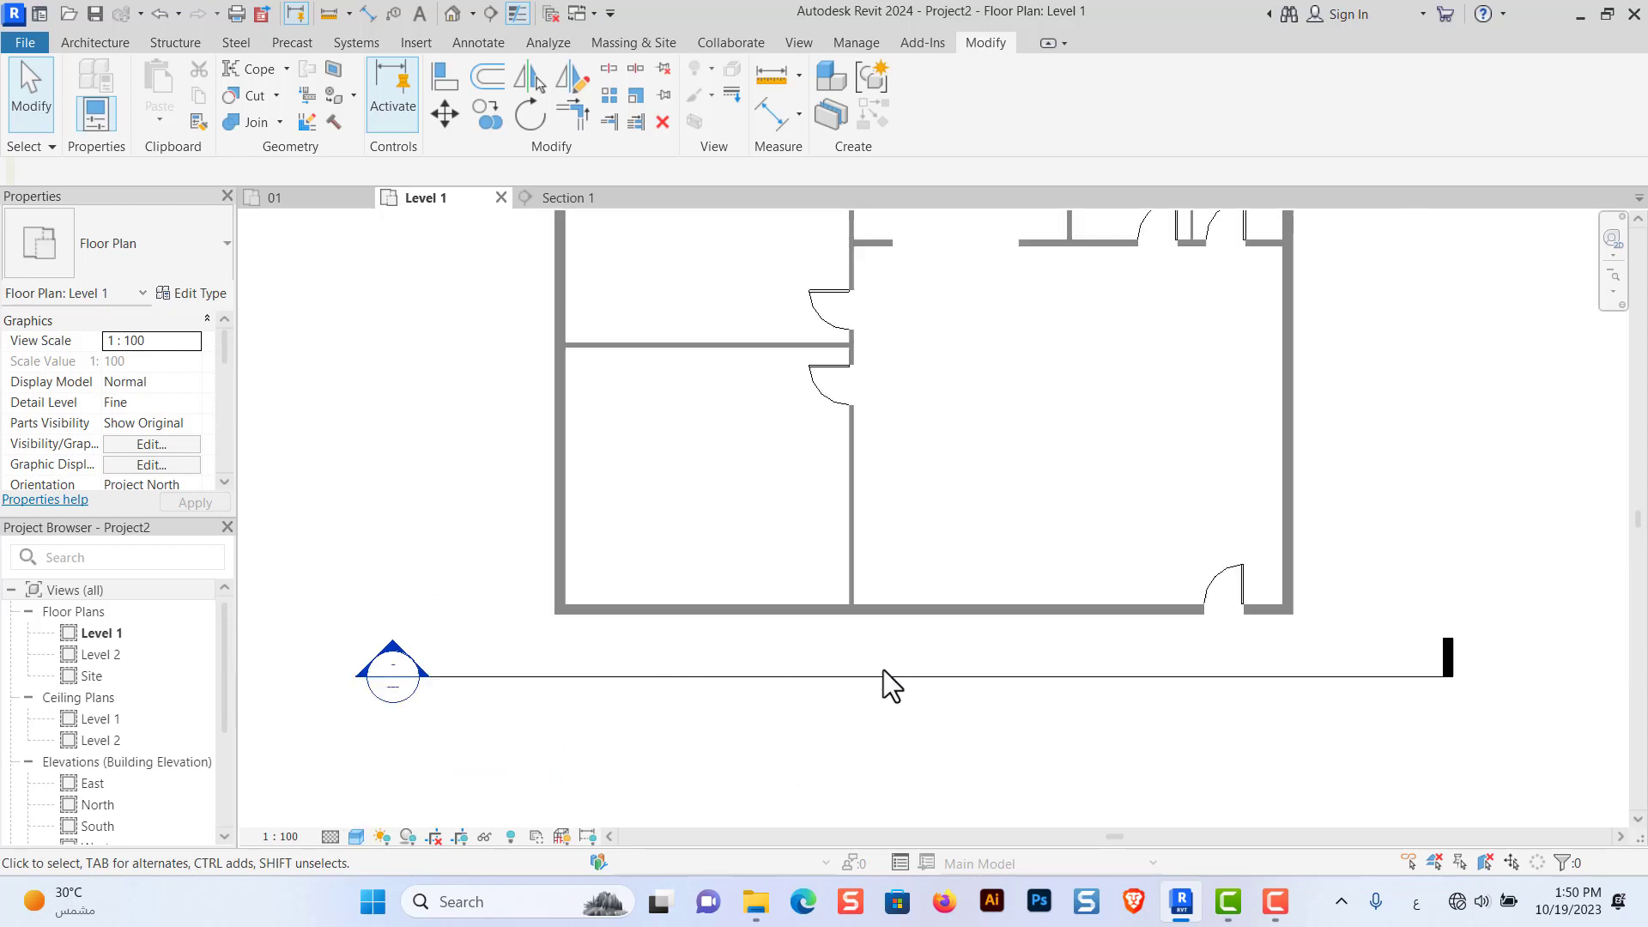
scroll(749, 656, "down", 1)
scroll(752, 739, "down", 1)
scroll(921, 552, "up", 2)
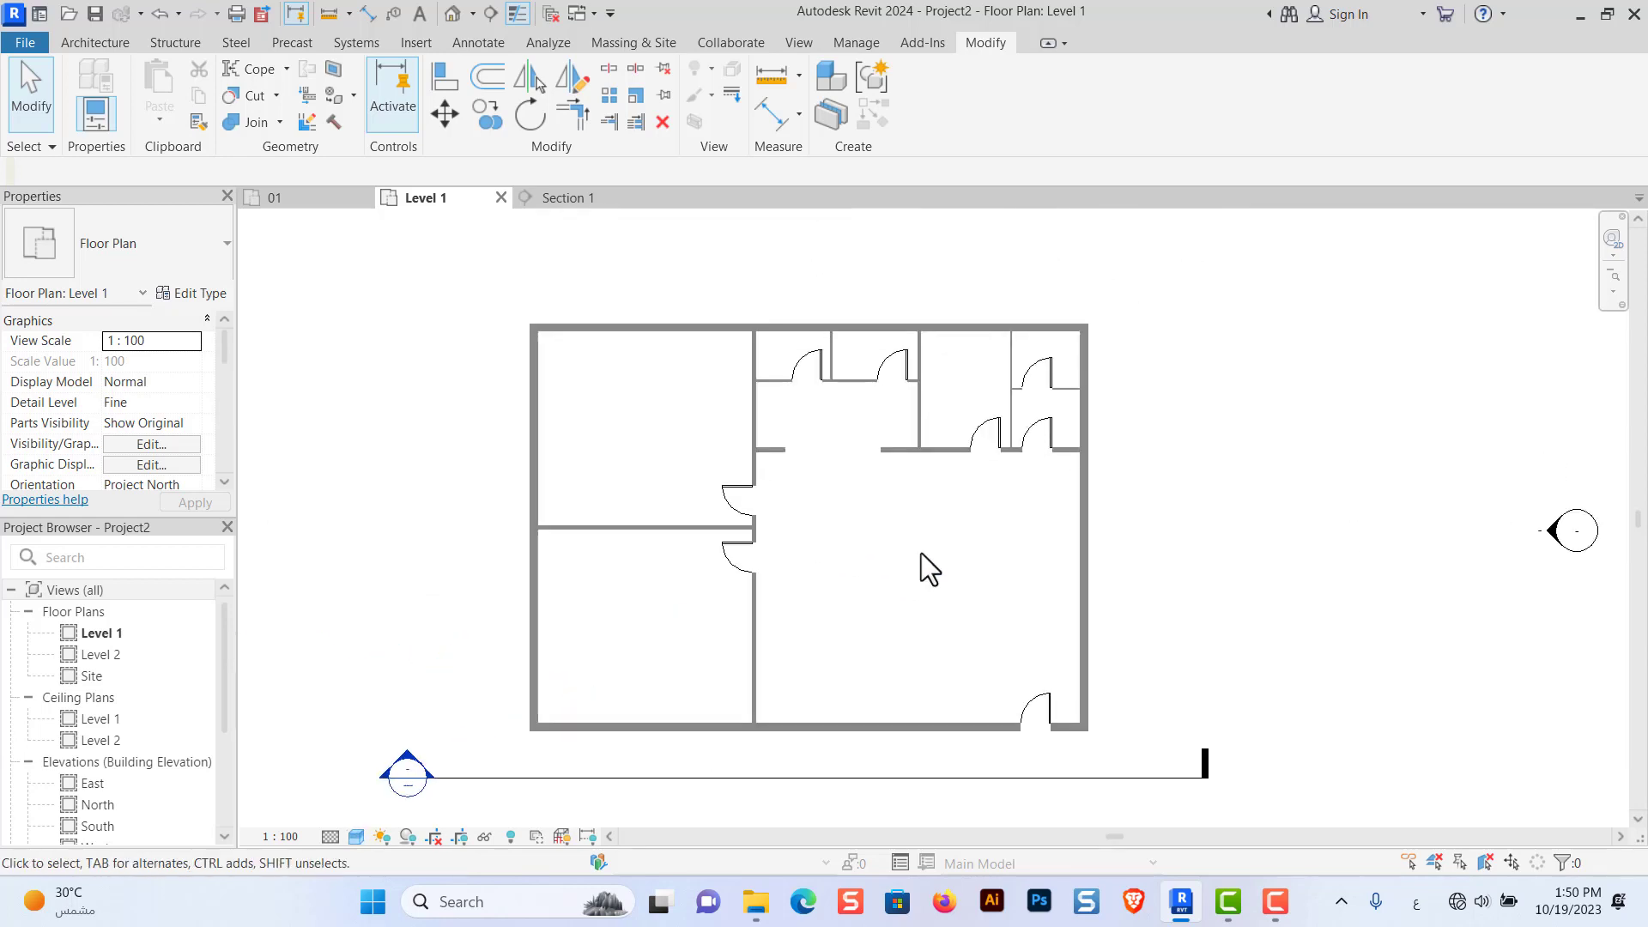